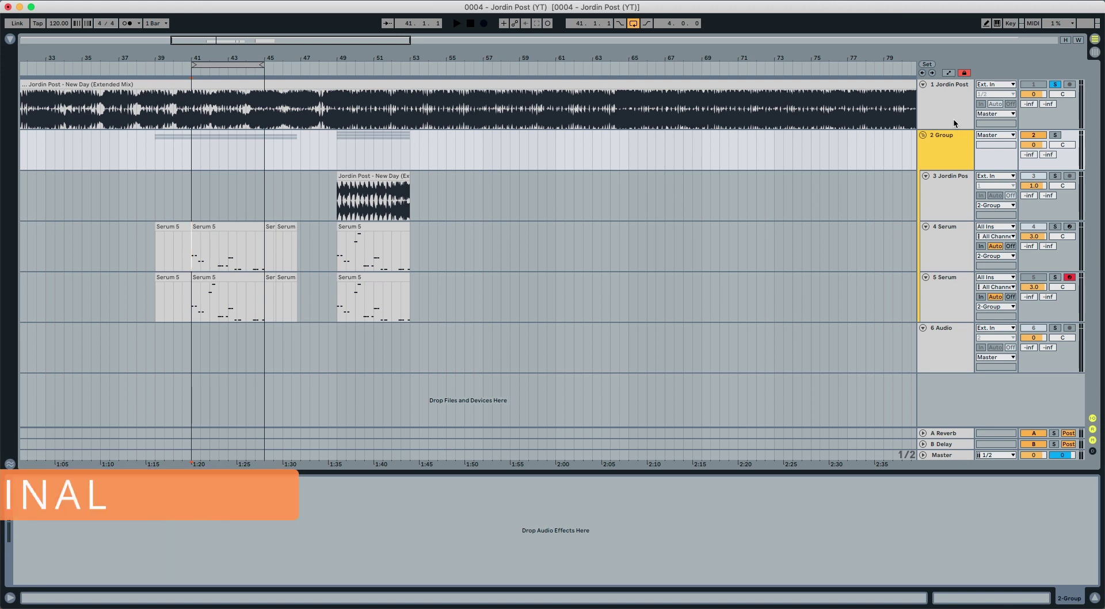
Step: Play the remake and the original track to compare their bass, including the section from bar 49
key(space)
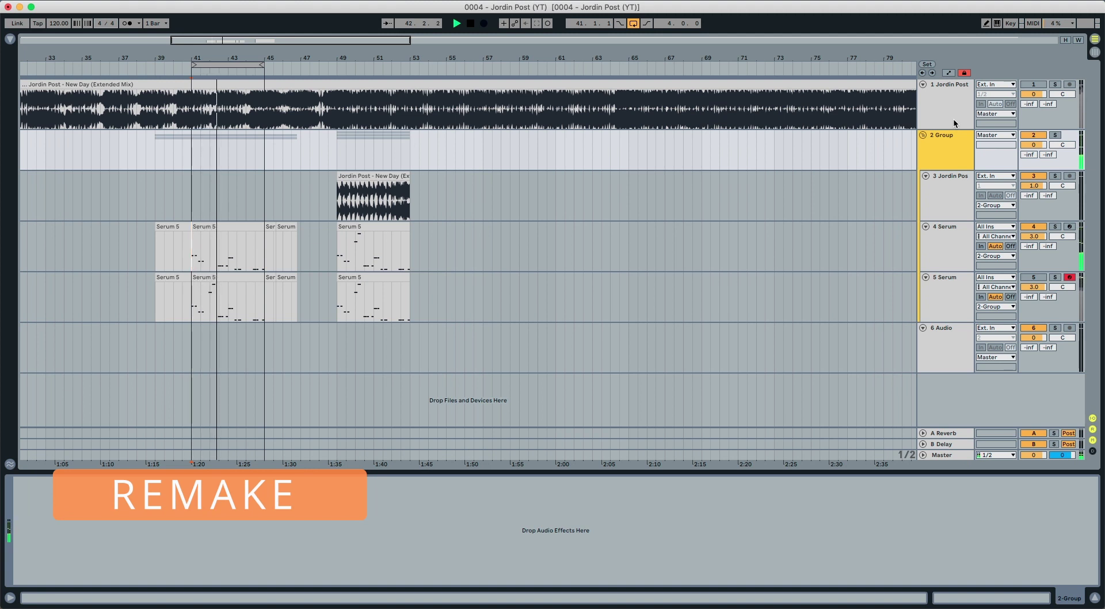
click(361, 225)
key(space)
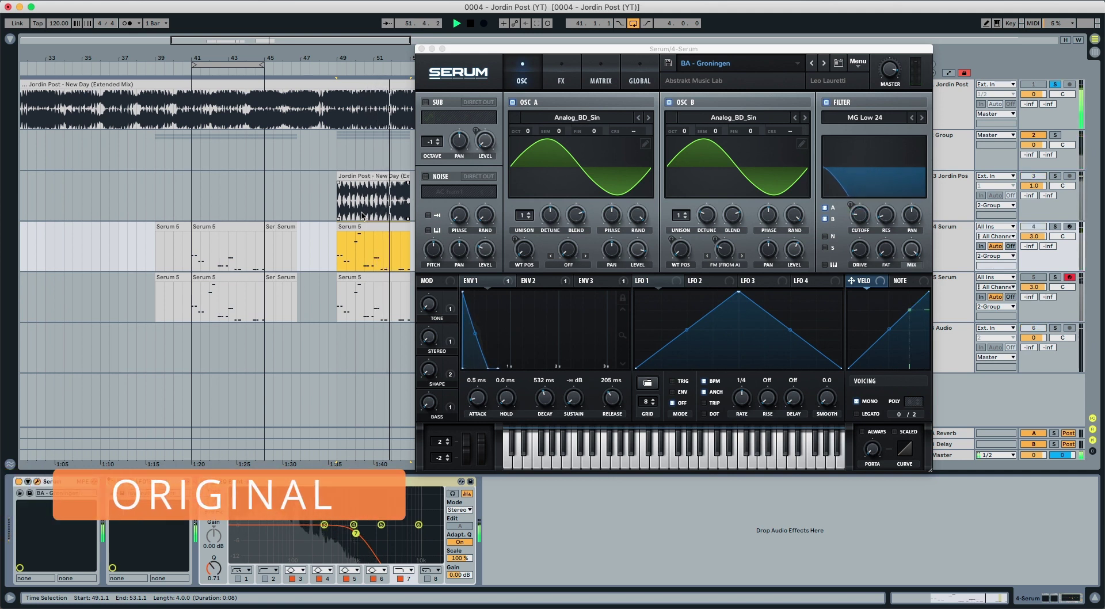
key(space)
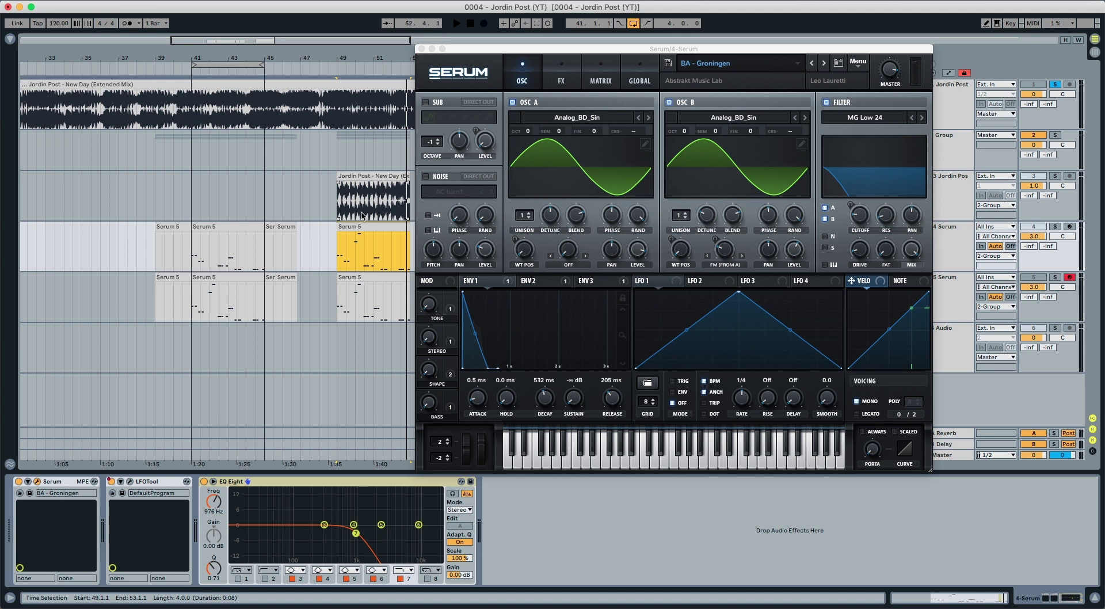
Step: Open Serum on track 5, initialize its preset and set the master volume to 86% (-4.0 dB)
click(950, 247)
click(950, 295)
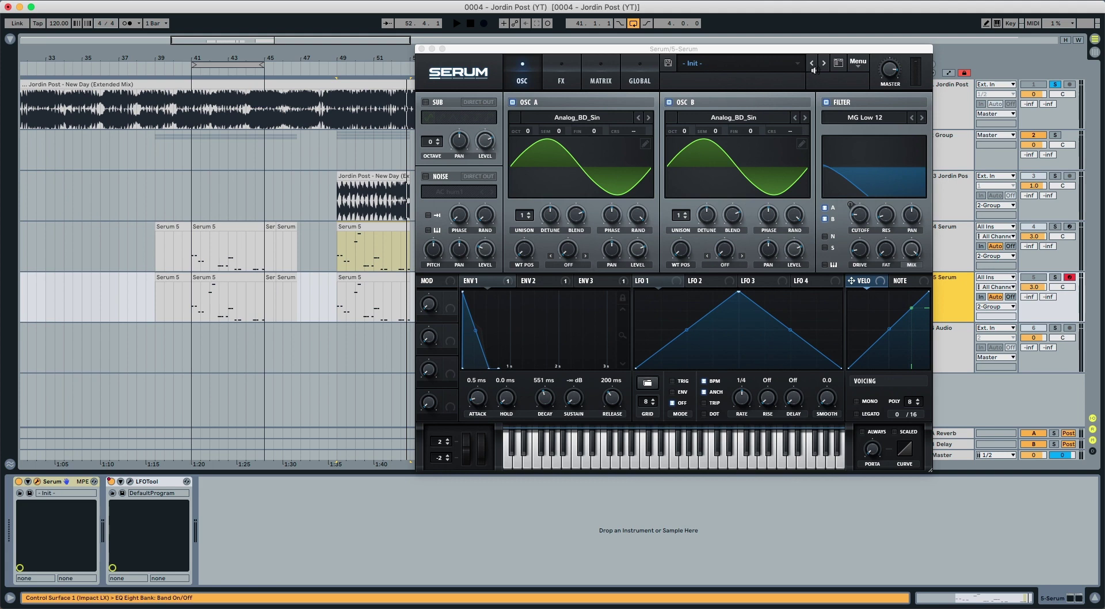
click(853, 65)
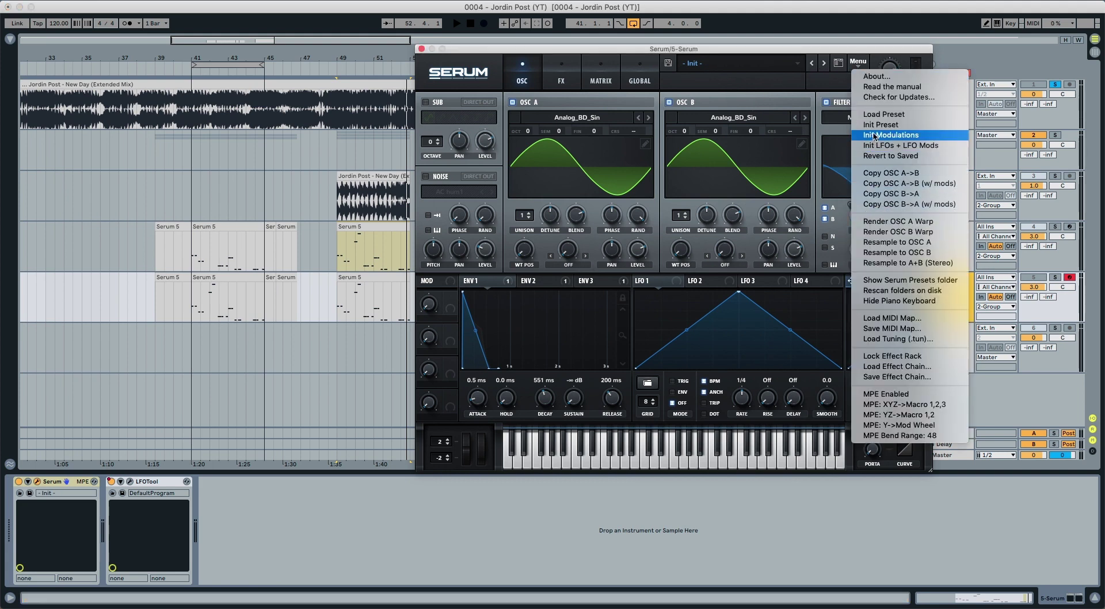
click(876, 125)
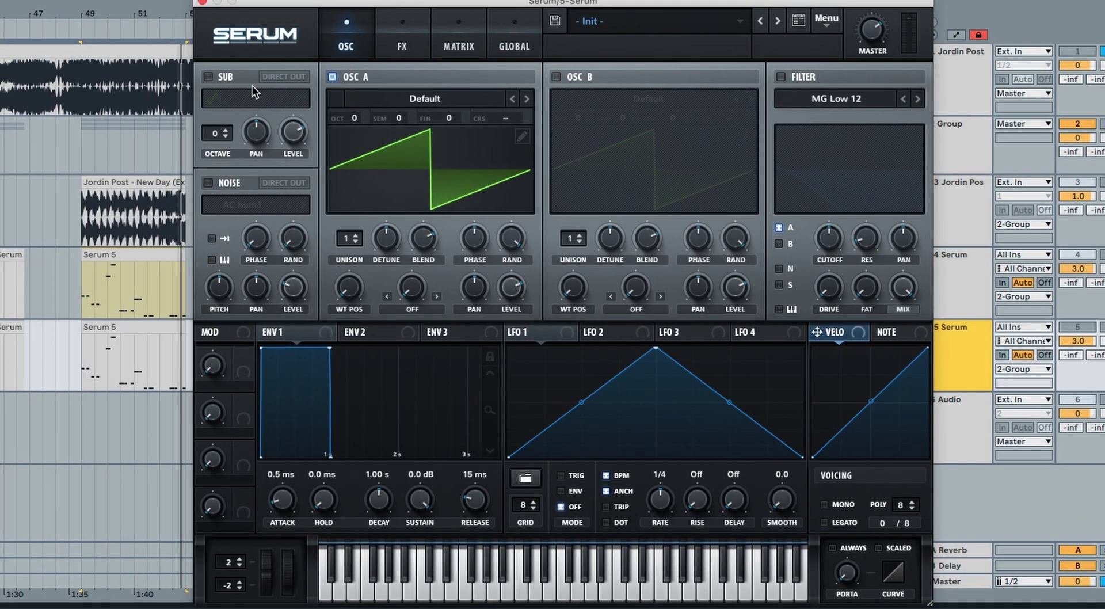
drag(857, 46, 864, 12)
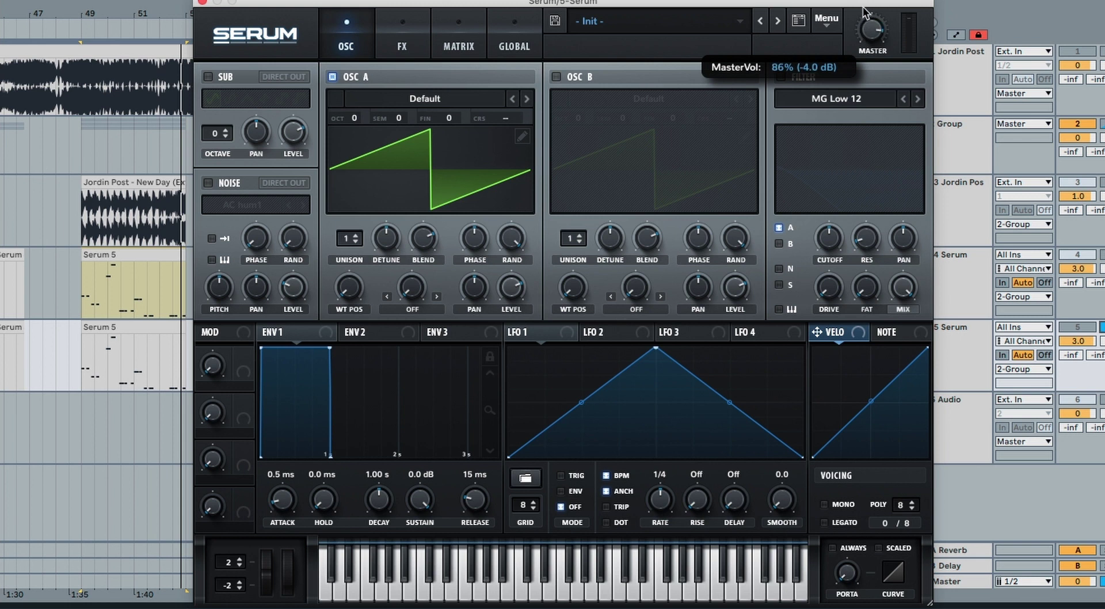
Step: Load the Analog_BD_Sin wavetable into oscillator A, and enable oscillator B with the same wavetable
click(423, 99)
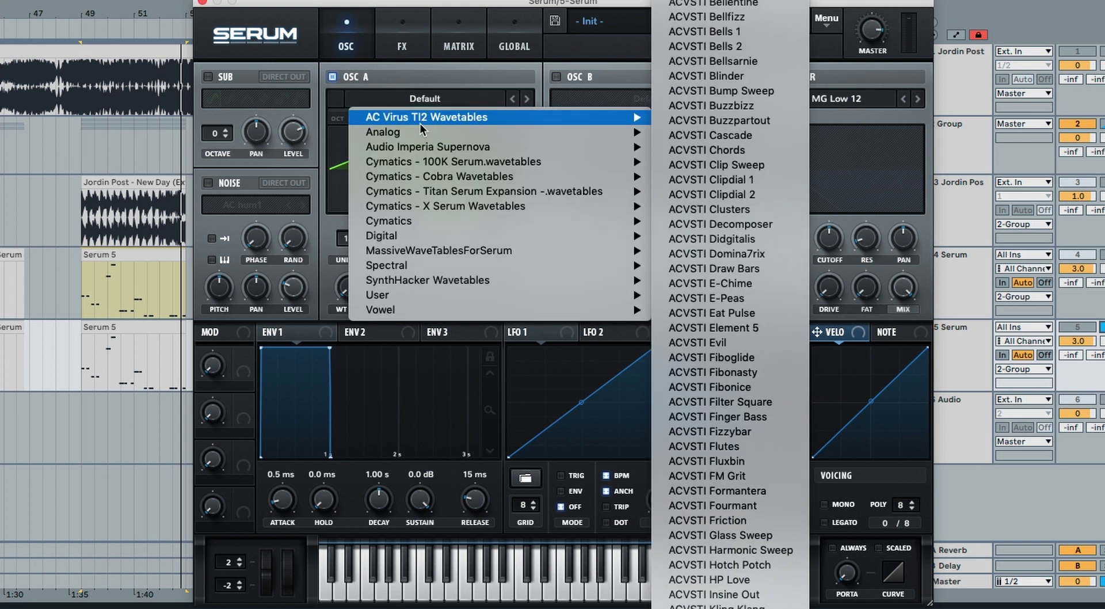
mouse_move(403, 132)
click(702, 161)
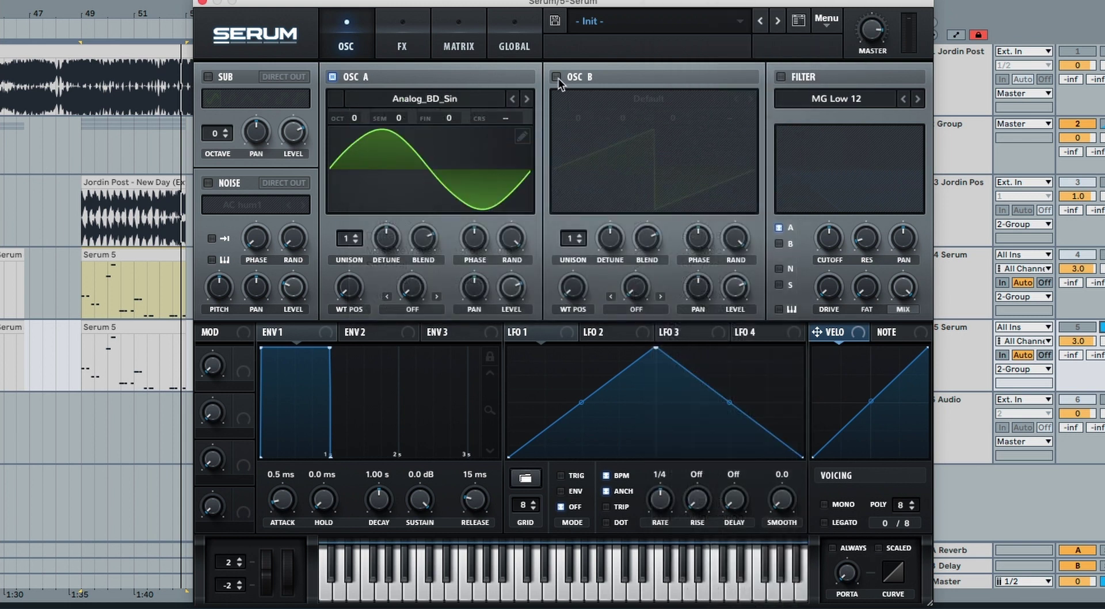
click(556, 76)
click(610, 97)
mouse_move(607, 132)
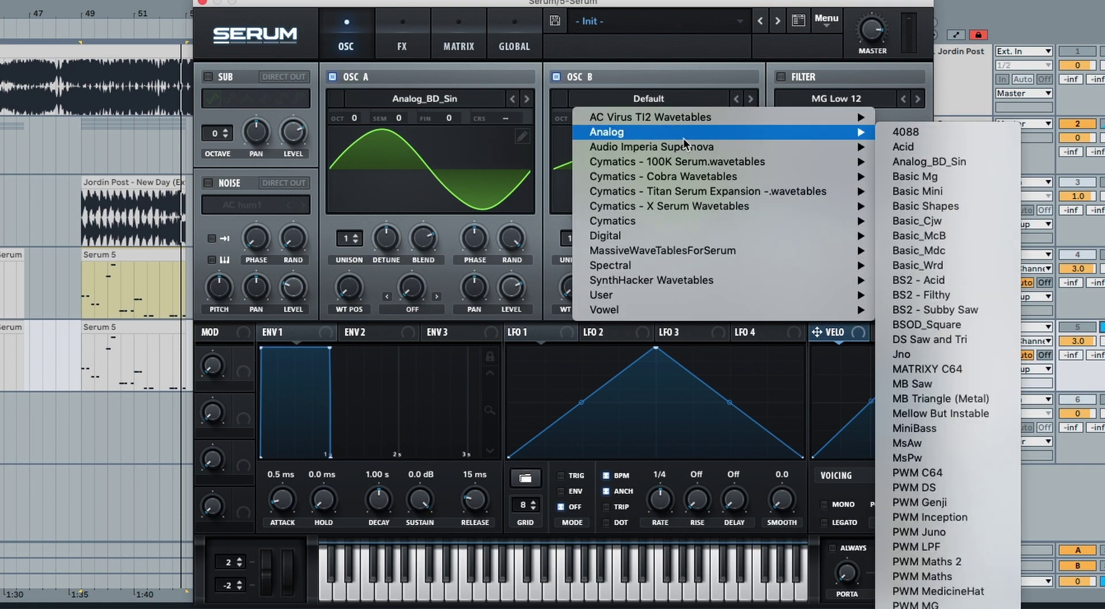
click(922, 159)
Step: Set oscillator B's warp mode to FM (from A), raise the warp amount and lower oscillator B's level
click(633, 307)
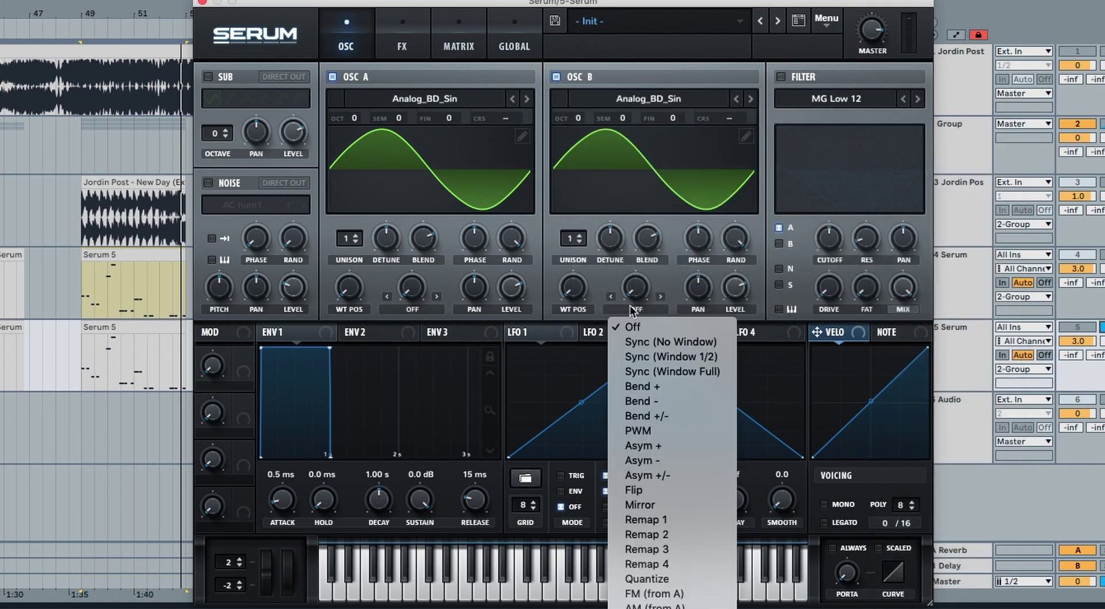
click(698, 593)
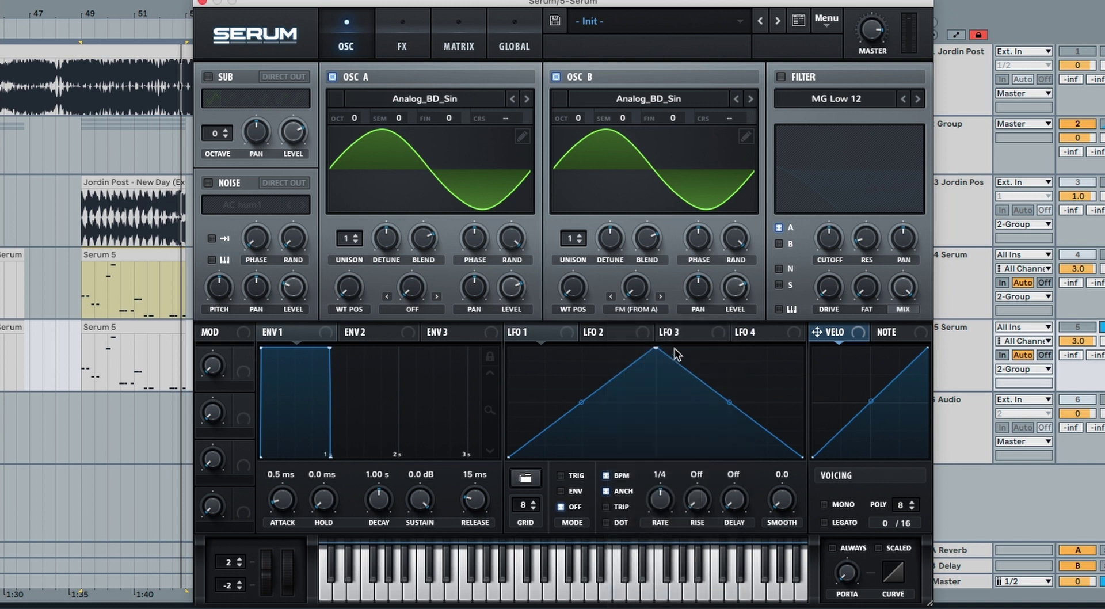
mouse_move(639, 278)
drag(640, 278, 641, 251)
drag(734, 288, 731, 305)
Step: Shape envelope 1 with sustain at -∞ dB, decay at 552 ms and release at 201 ms
drag(419, 501, 418, 541)
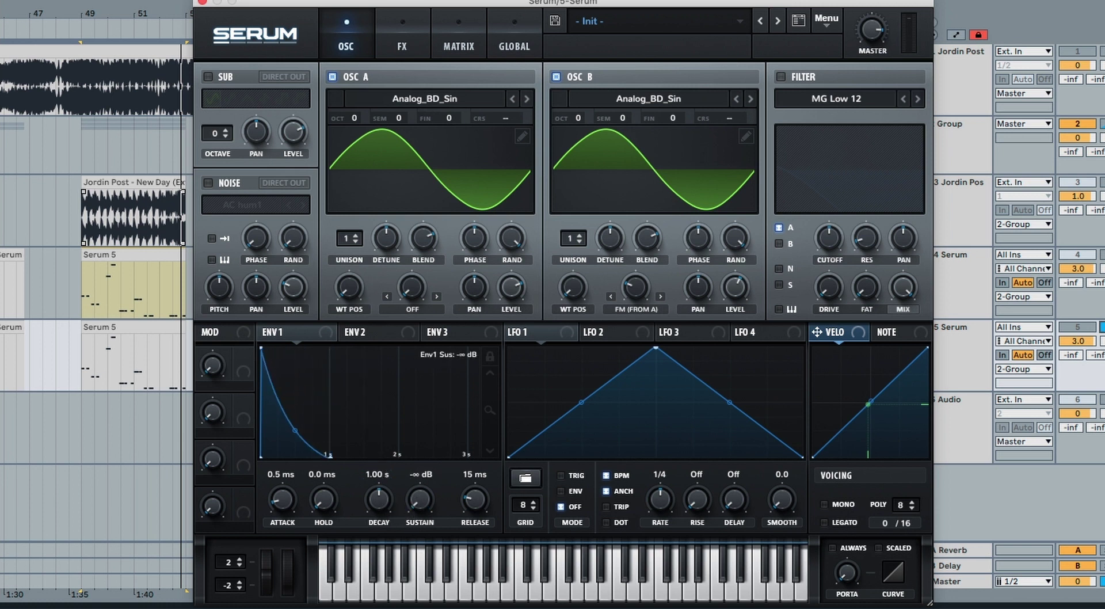
drag(377, 500, 375, 509)
drag(475, 503, 479, 484)
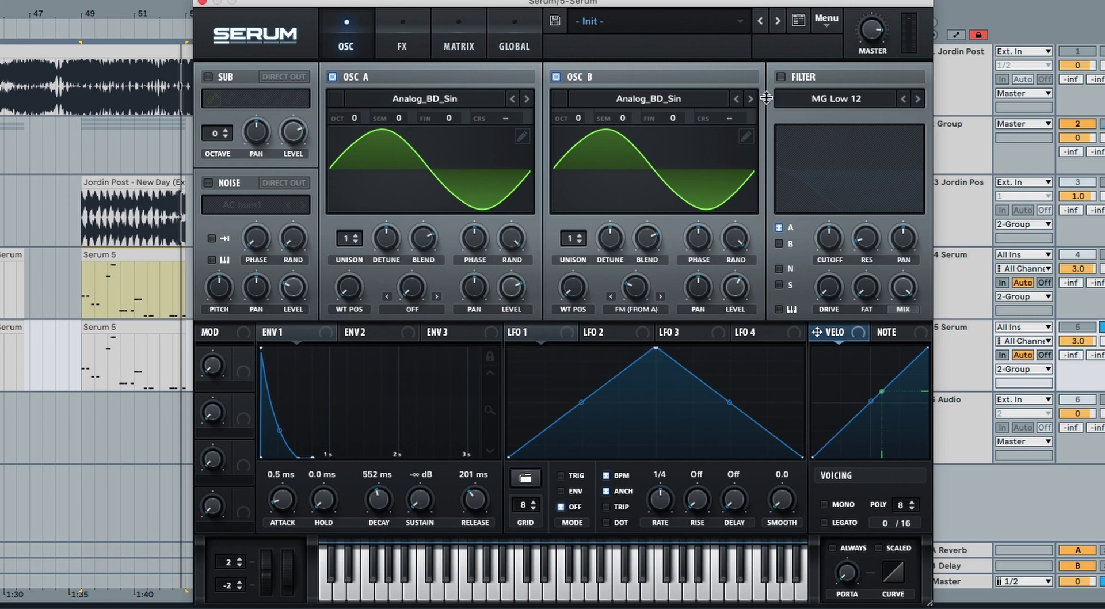
Step: Enable the oscillator filter, set its type to MG Low 24 and lower the cutoff
click(781, 77)
click(918, 99)
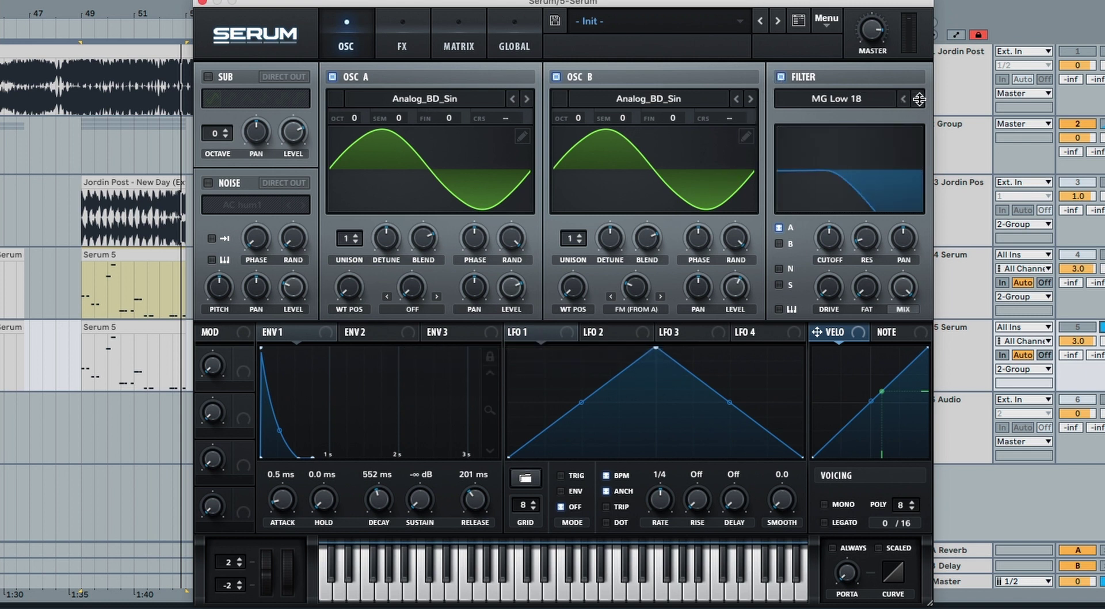
click(919, 99)
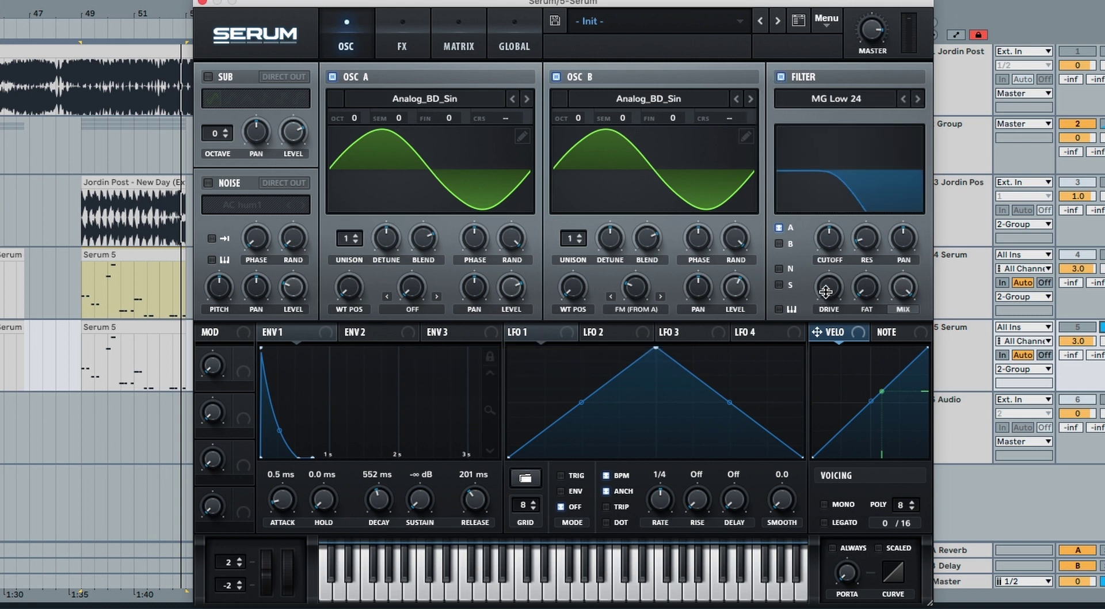
drag(827, 238, 827, 276)
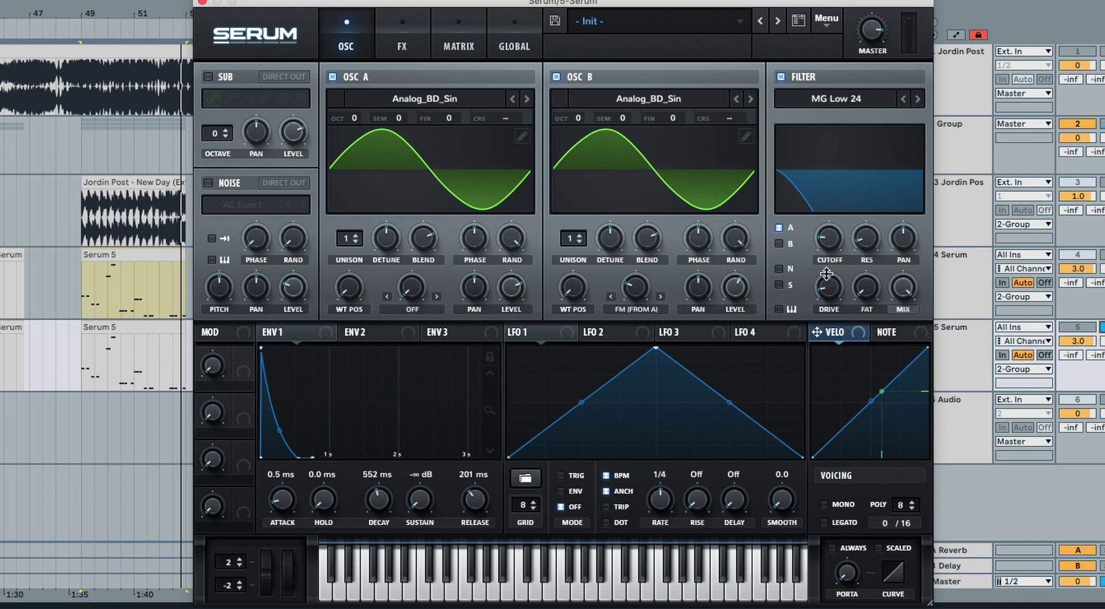
Step: Set envelope 2 to 377 ms decay, 50.93% sustain and 205 ms release, and assign it to the oscillator filter's cutoff
click(412, 332)
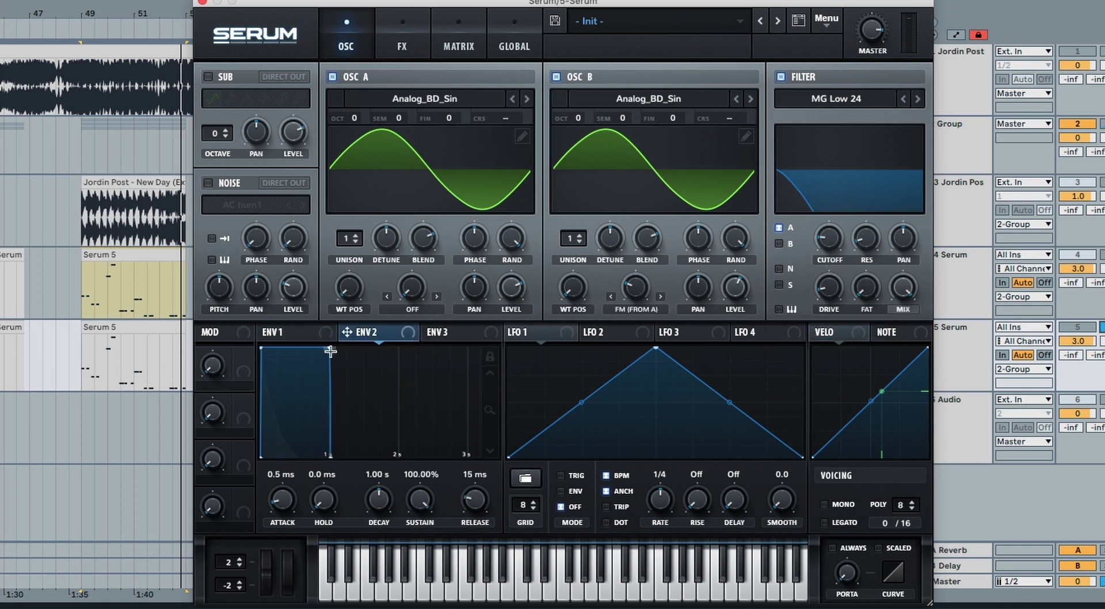
drag(329, 348, 278, 418)
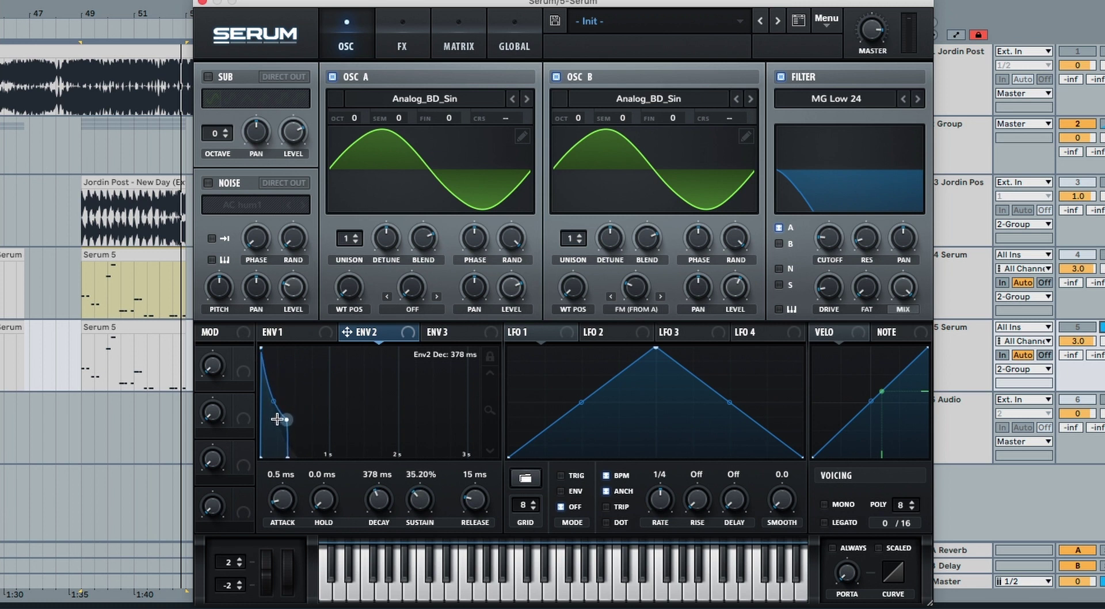
drag(415, 503, 417, 475)
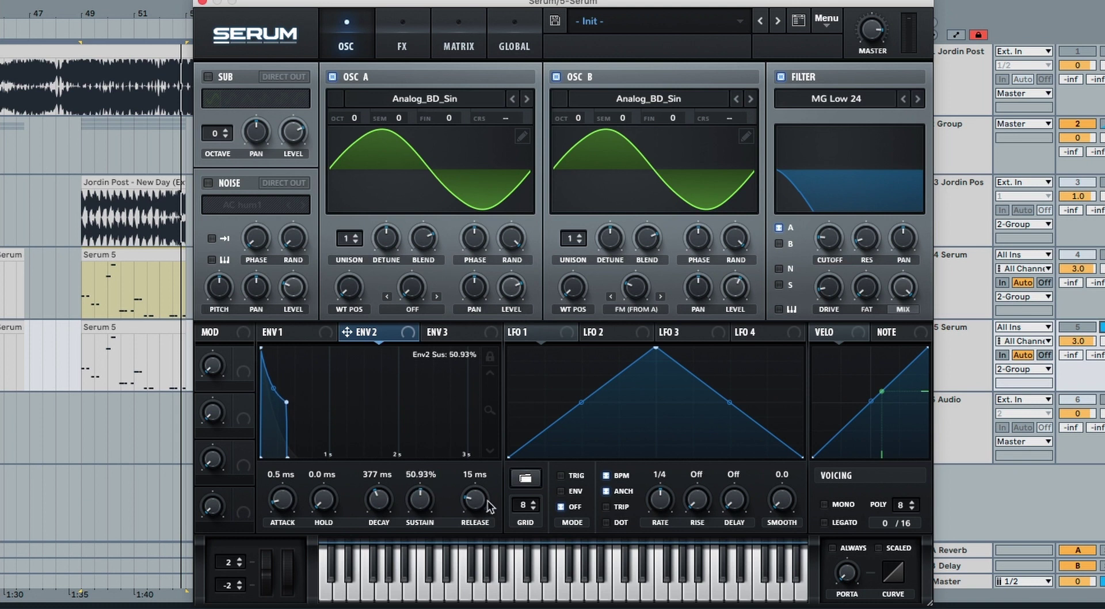
drag(478, 507, 475, 478)
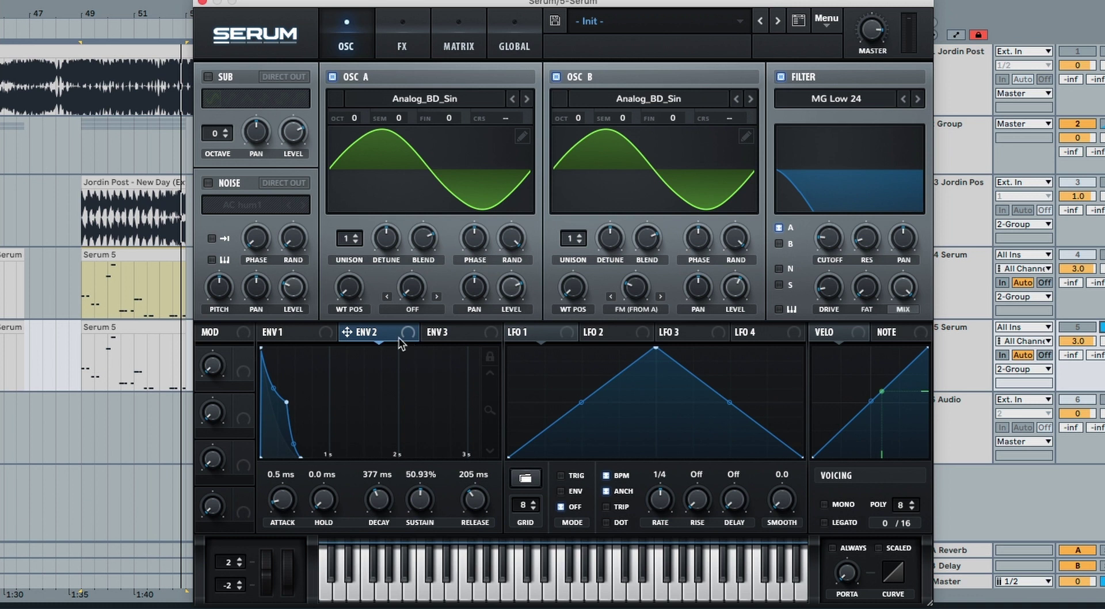
drag(403, 336, 826, 242)
mouse_move(826, 242)
Step: Move Distortion to the start of the effects chain, enable it with the Sin Fold type, and adjust its drive and mix
click(401, 47)
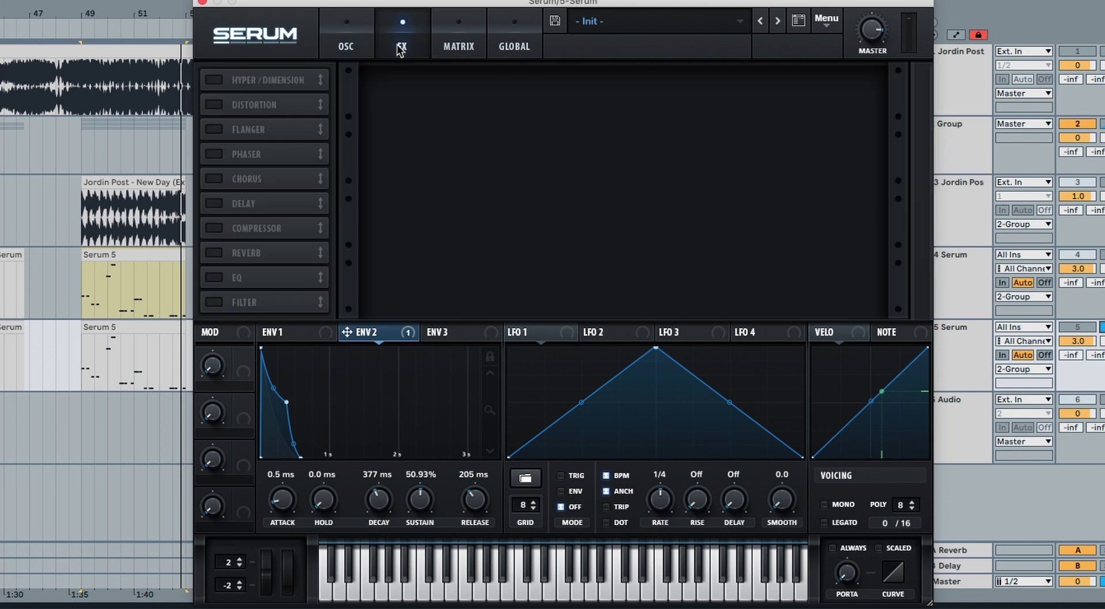
drag(247, 105, 247, 80)
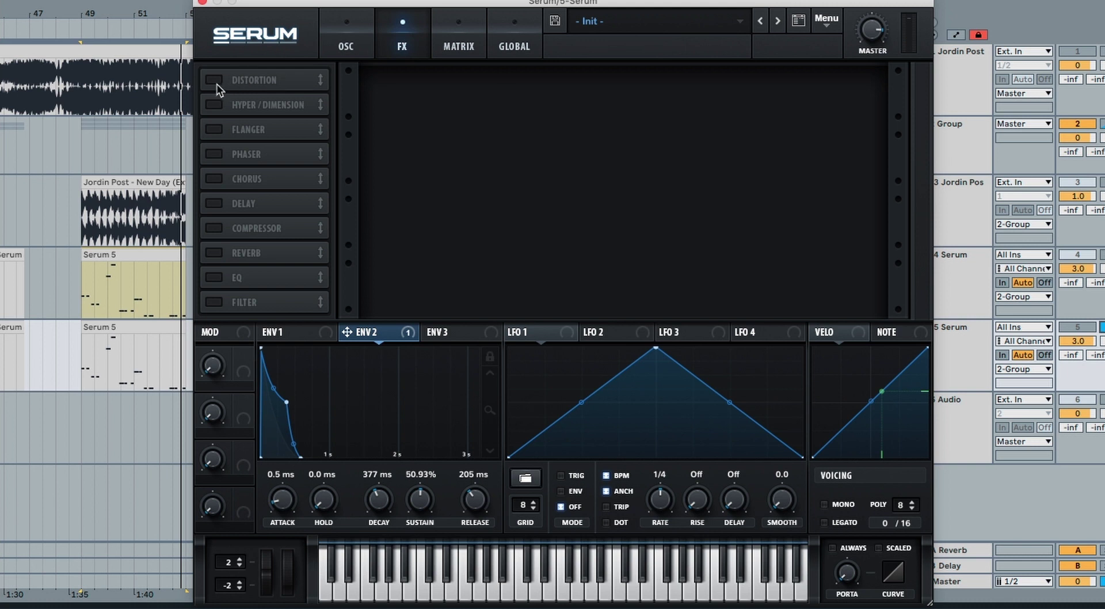
click(214, 80)
click(468, 94)
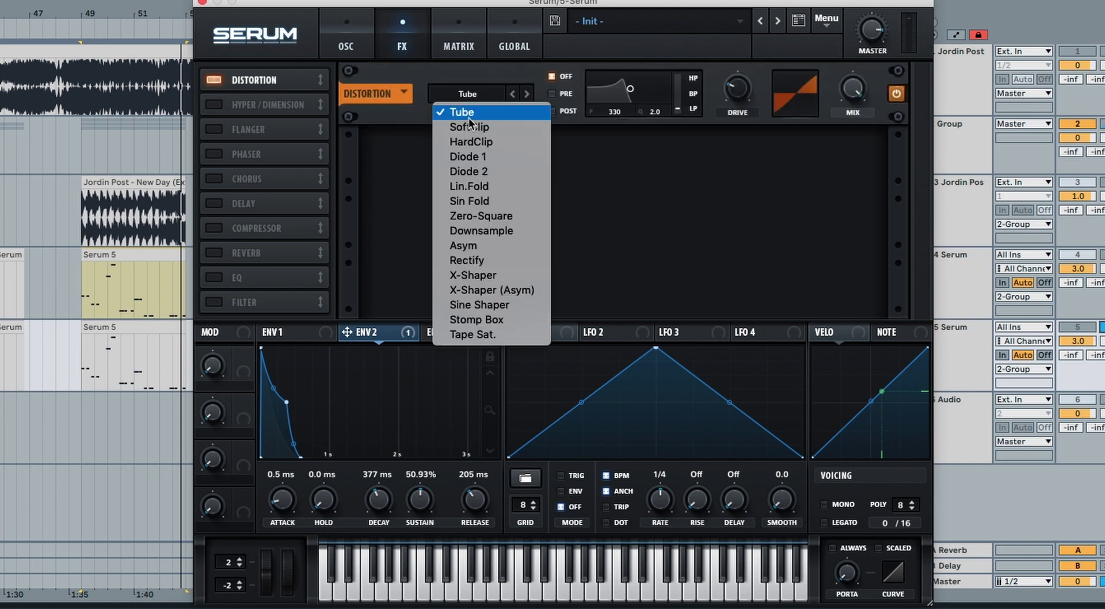
click(468, 201)
mouse_move(731, 95)
mouse_down()
mouse_move(721, 106)
mouse_move(745, 103)
mouse_up()
drag(853, 91, 842, 142)
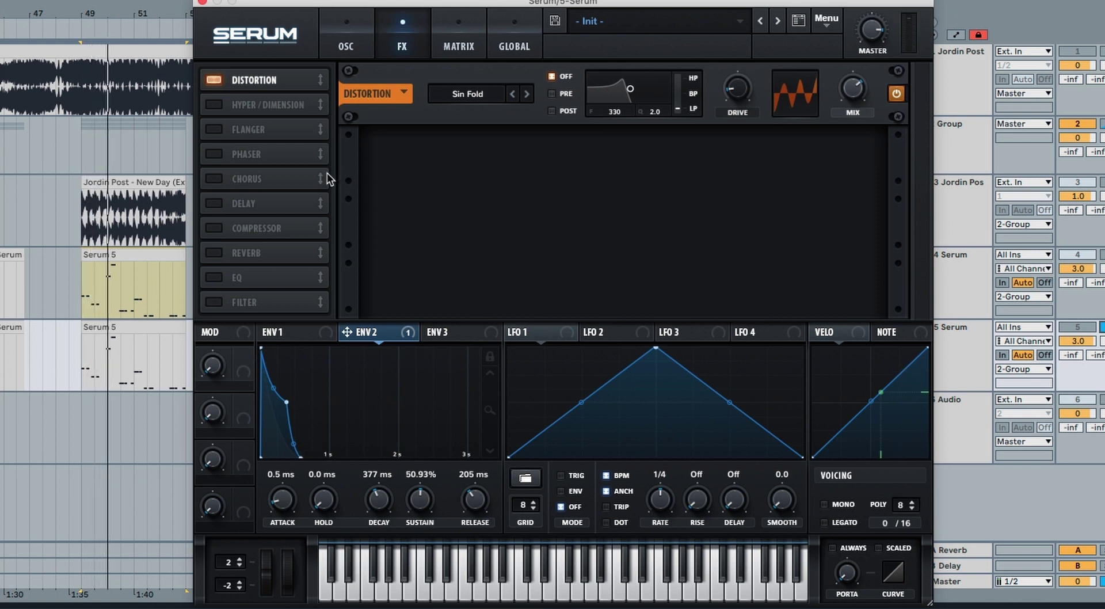
Step: Add Chorus directly after Distortion, lower its mix below 36% and compare the sound with Chorus on and off
click(216, 179)
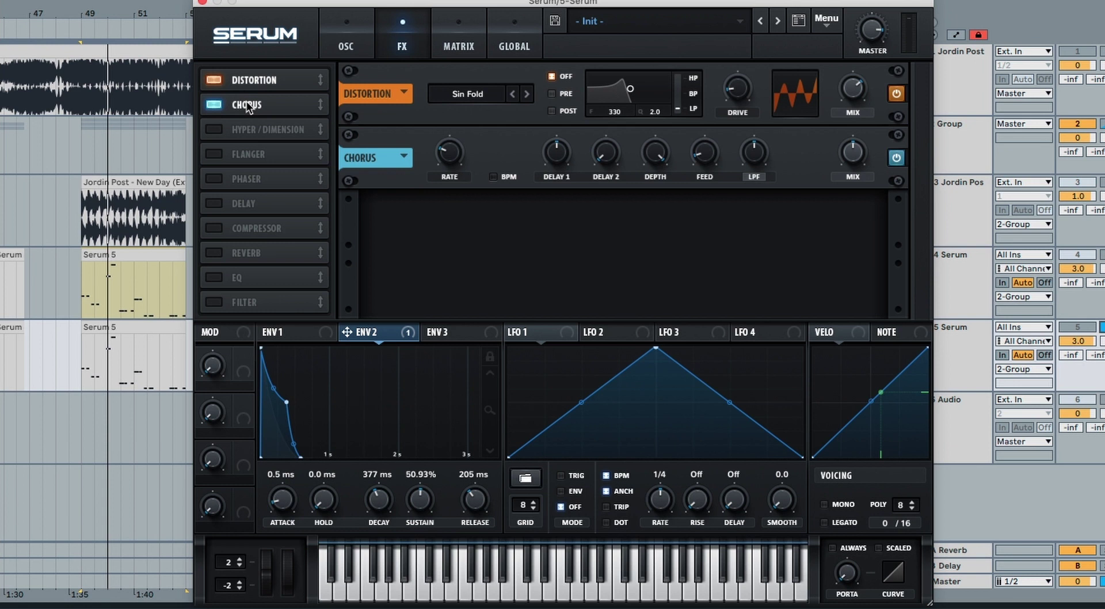
mouse_move(845, 161)
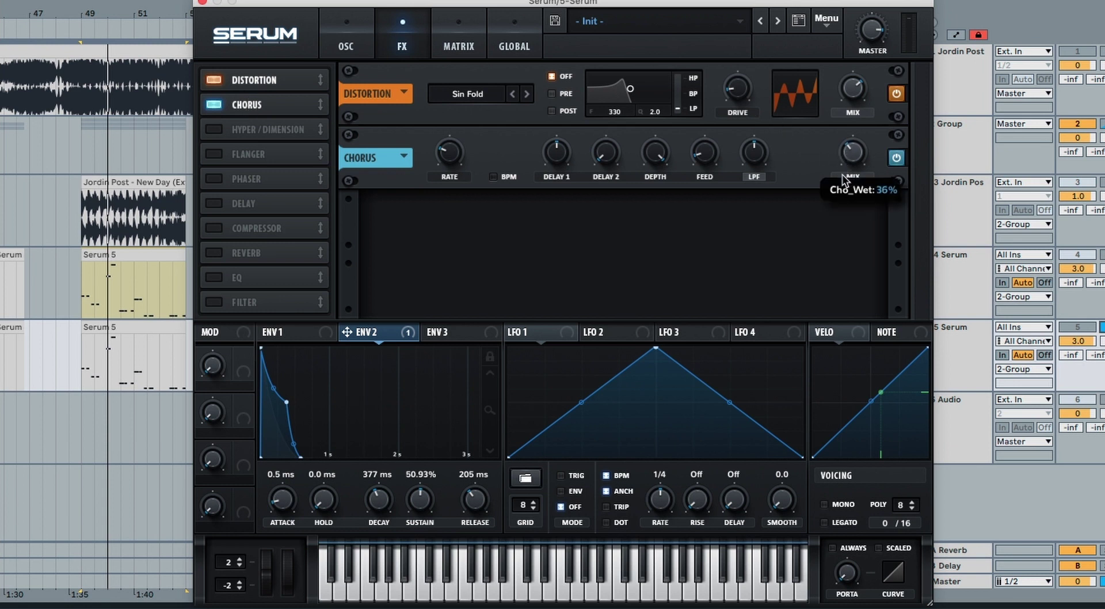
drag(842, 179, 840, 187)
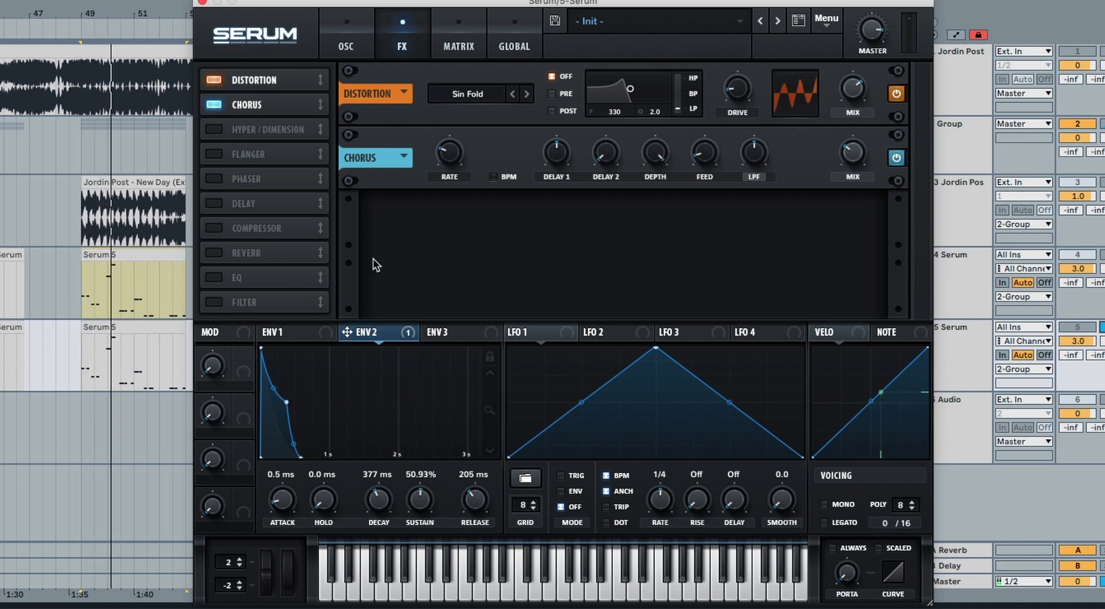
click(896, 158)
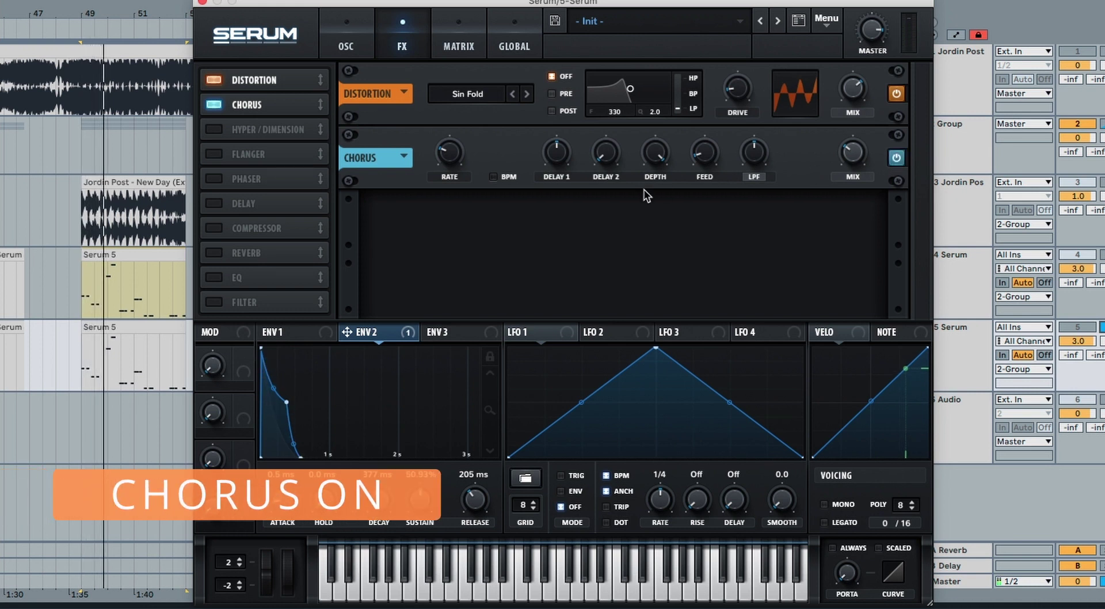
Step: Add an MG Low 24 Filter effect after Chorus, lower its cutoff and modulate the cutoff with envelope 1
click(219, 300)
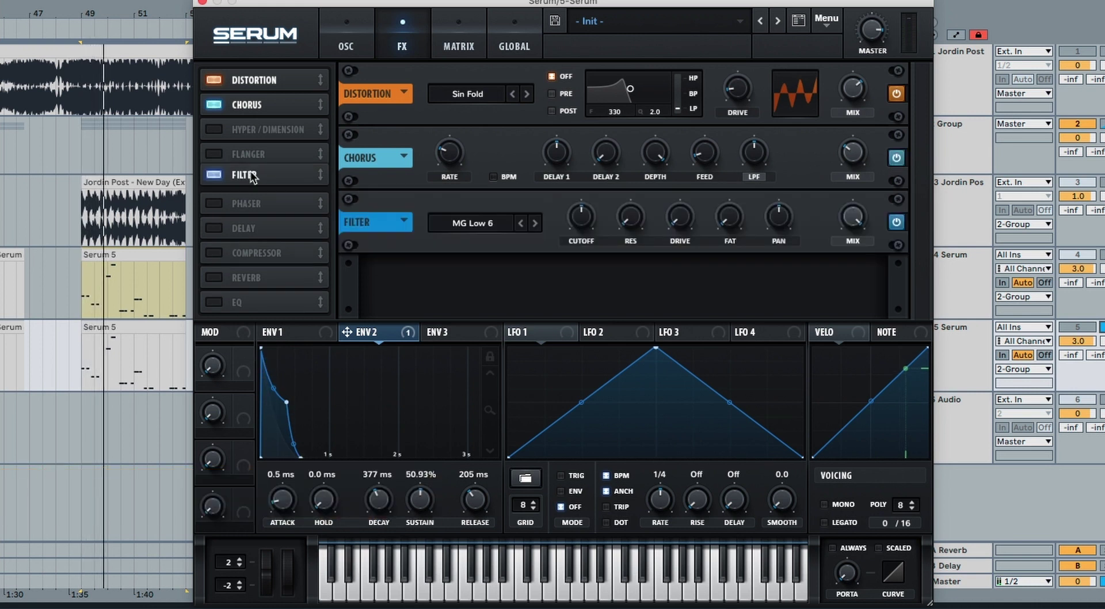
click(535, 224)
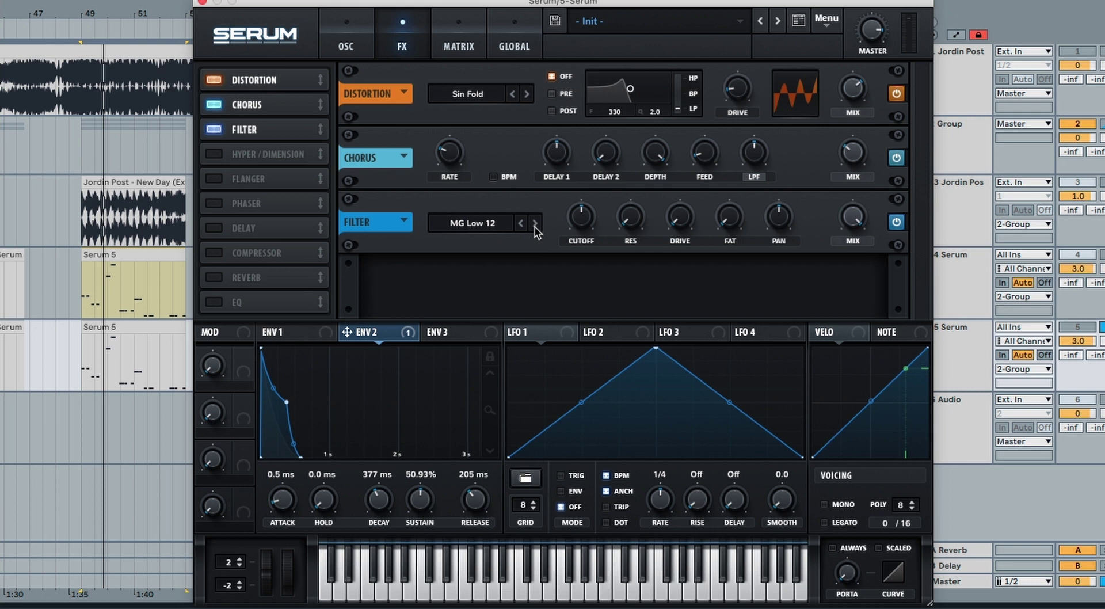
drag(581, 217, 572, 246)
drag(292, 333, 568, 233)
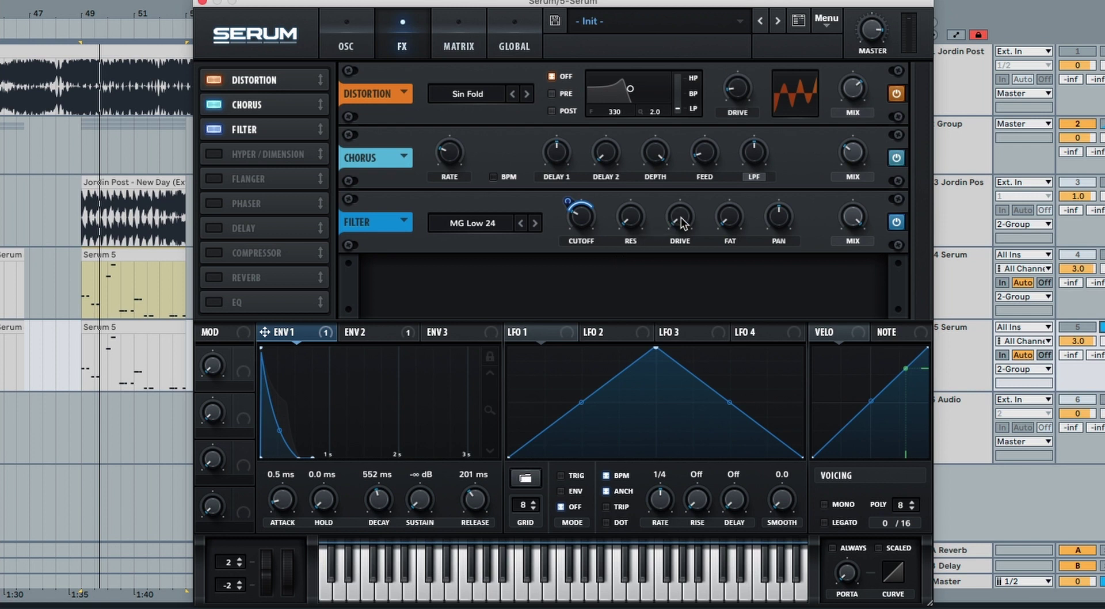
Step: Raise the Filter effect's drive, set its fat to 39% and play the clip to hear the result
mouse_move(682, 215)
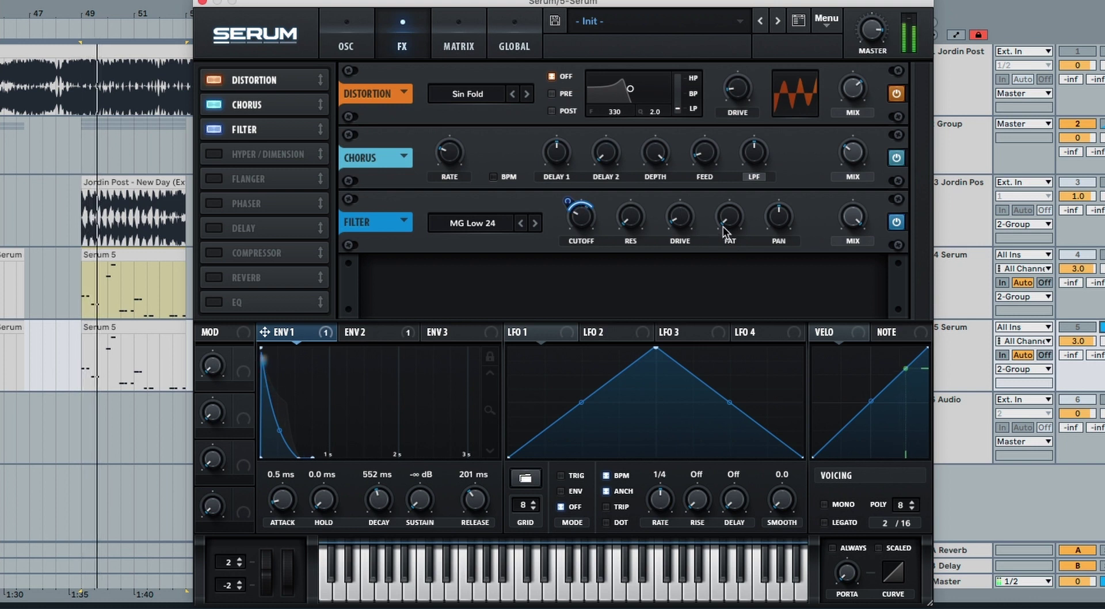
mouse_move(727, 211)
drag(727, 211, 725, 161)
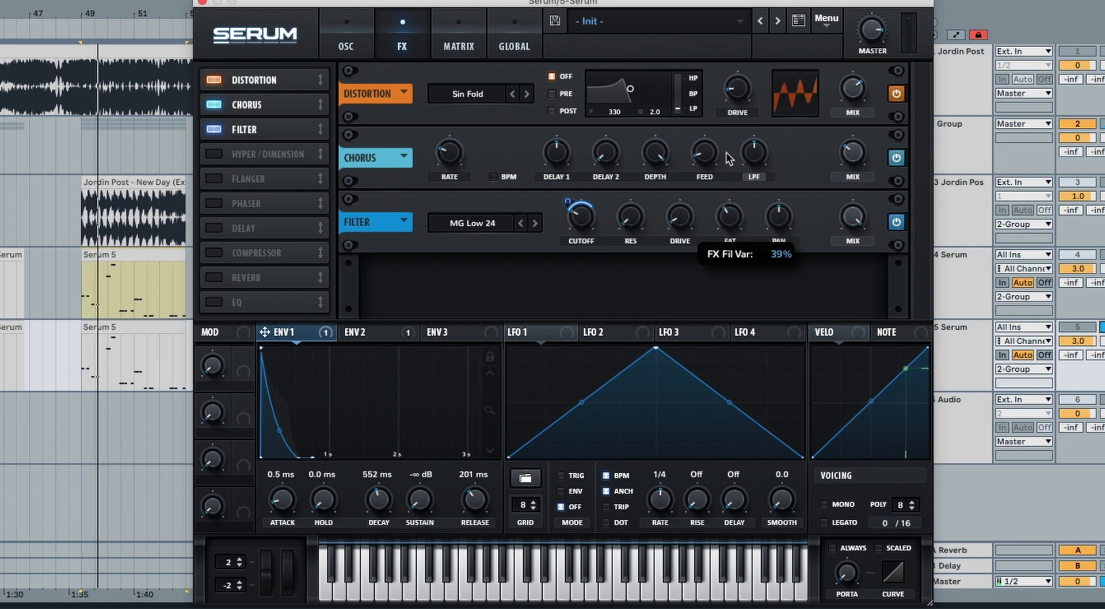
key(space)
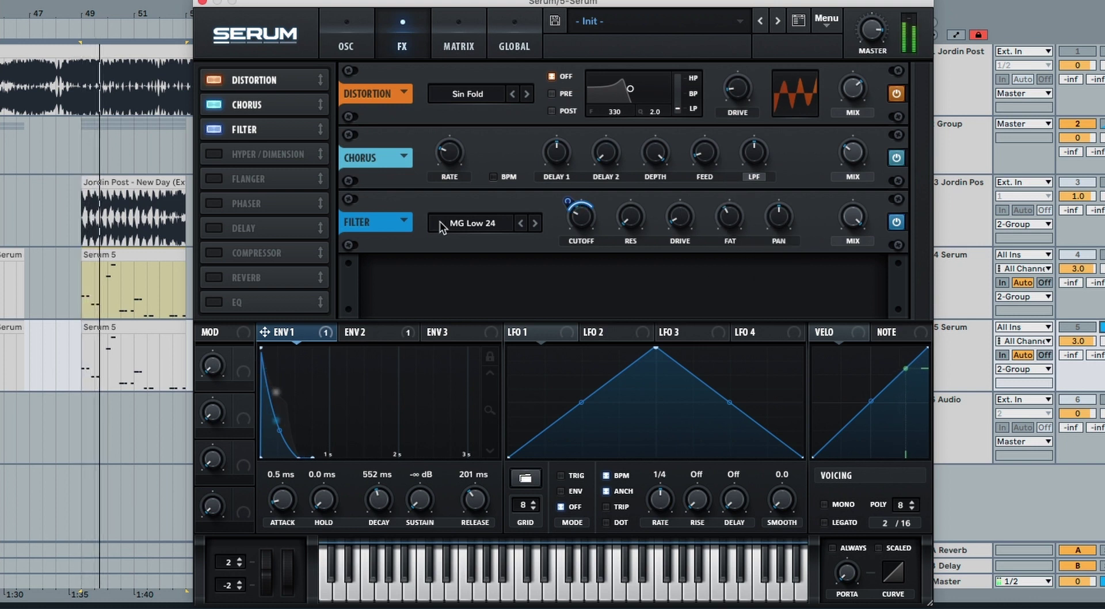
Step: Add an EQ effect directly after Filter and shape its high band as a peak with lower Q and about 11.3 dB gain
click(218, 302)
drag(253, 301, 256, 152)
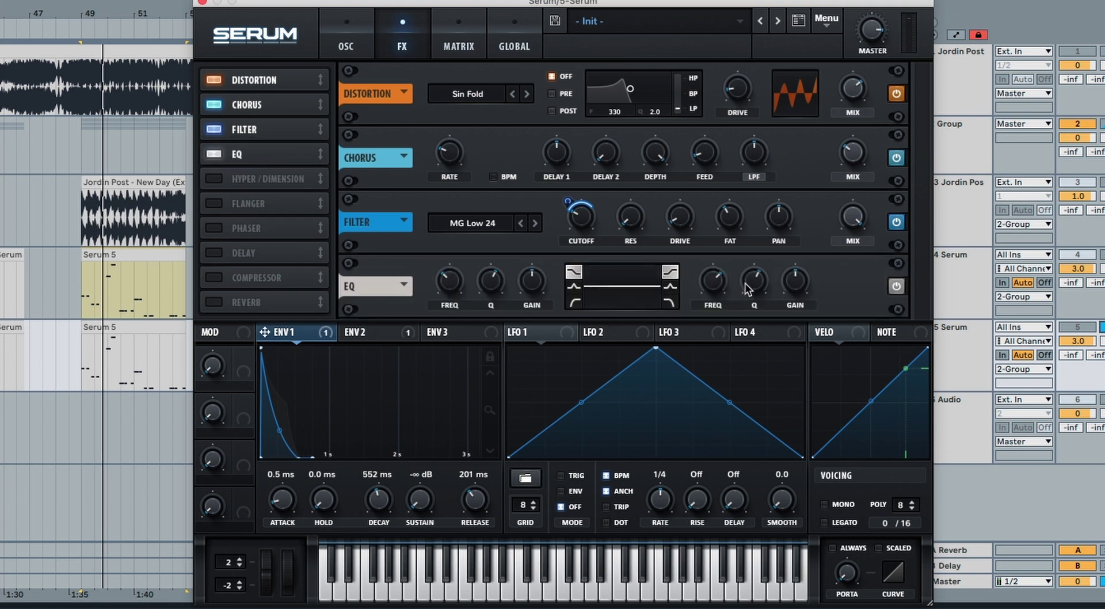
drag(740, 290, 742, 325)
drag(793, 284, 797, 245)
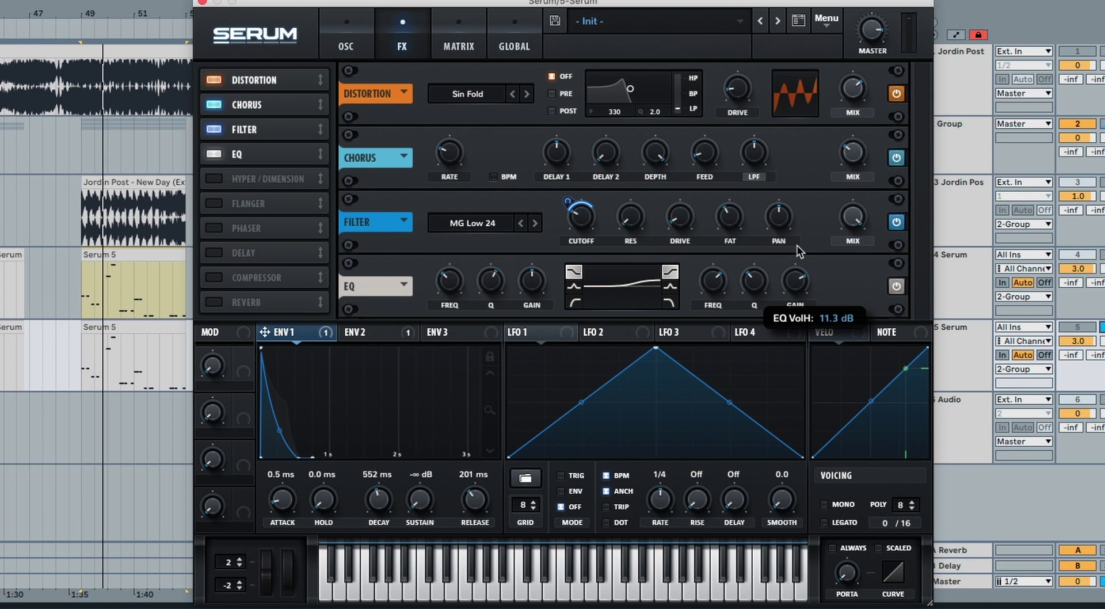
click(670, 287)
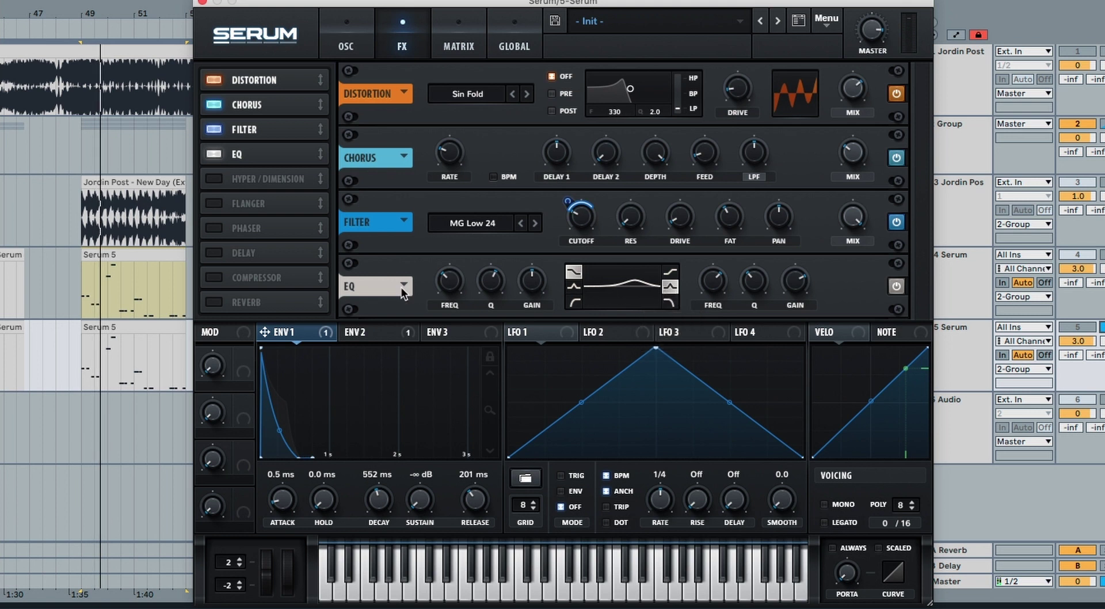
Step: Add a Hall Reverb directly after EQ with 40% mix, low cut raised to maximum and high cut lowered
click(216, 302)
drag(242, 302, 264, 170)
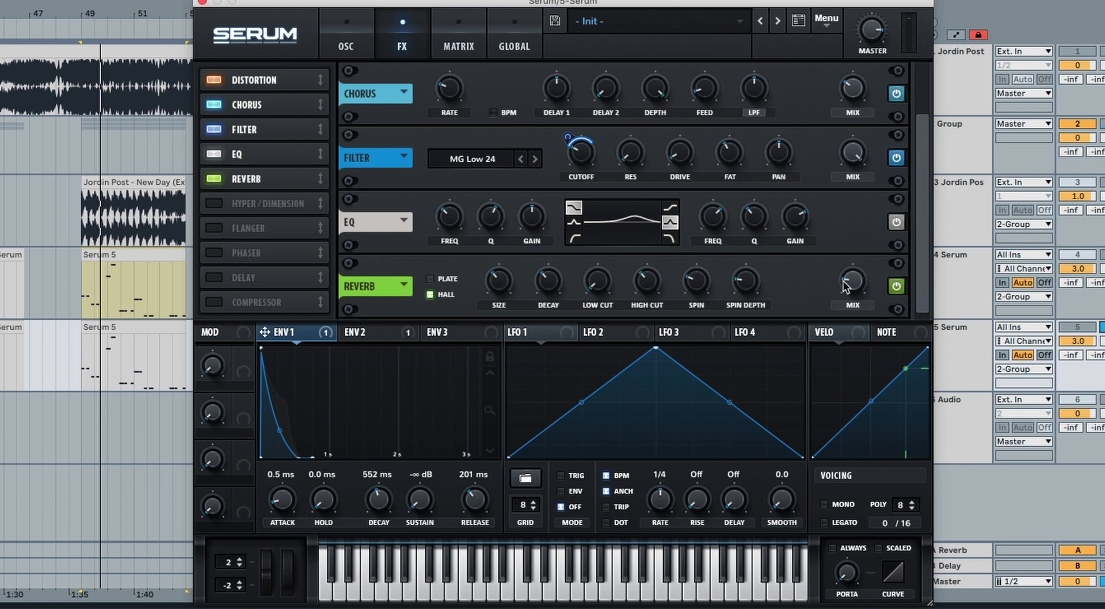
mouse_move(852, 261)
drag(852, 260, 849, 244)
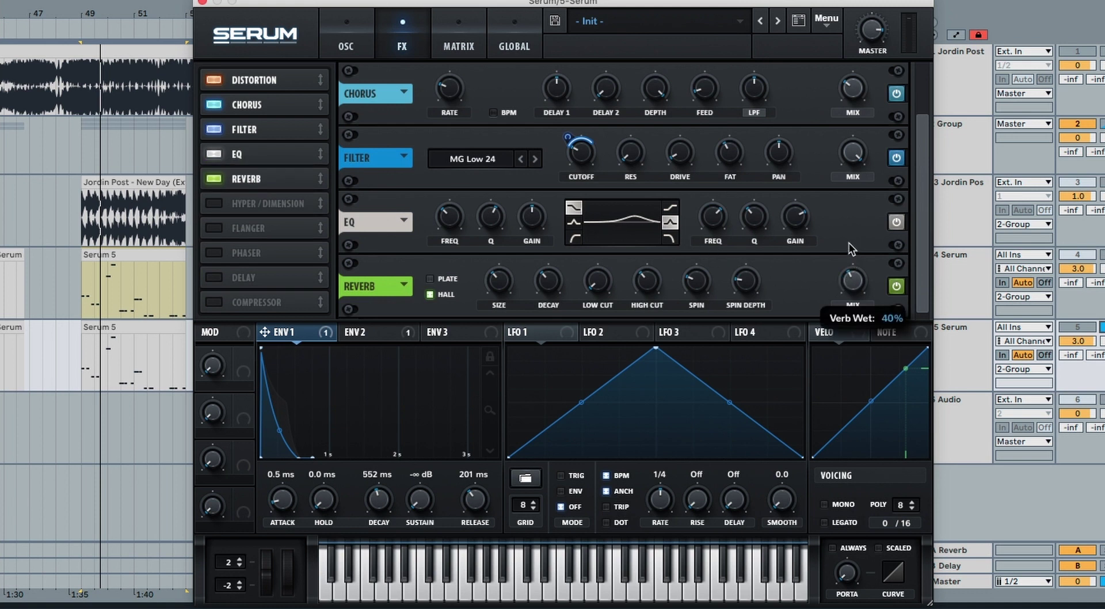
drag(553, 281, 631, 46)
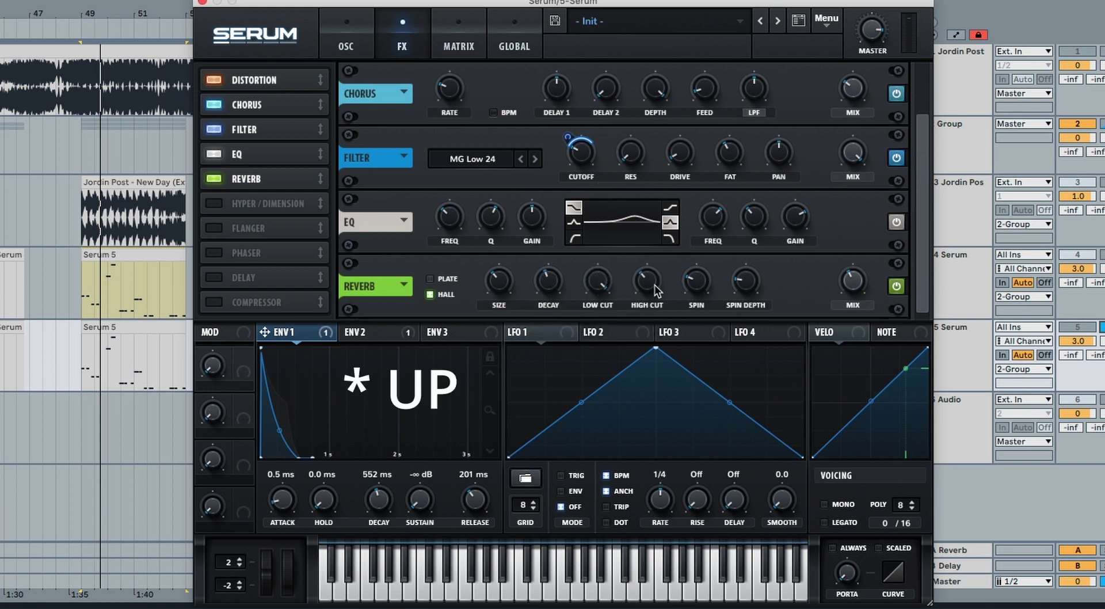
drag(651, 284, 642, 393)
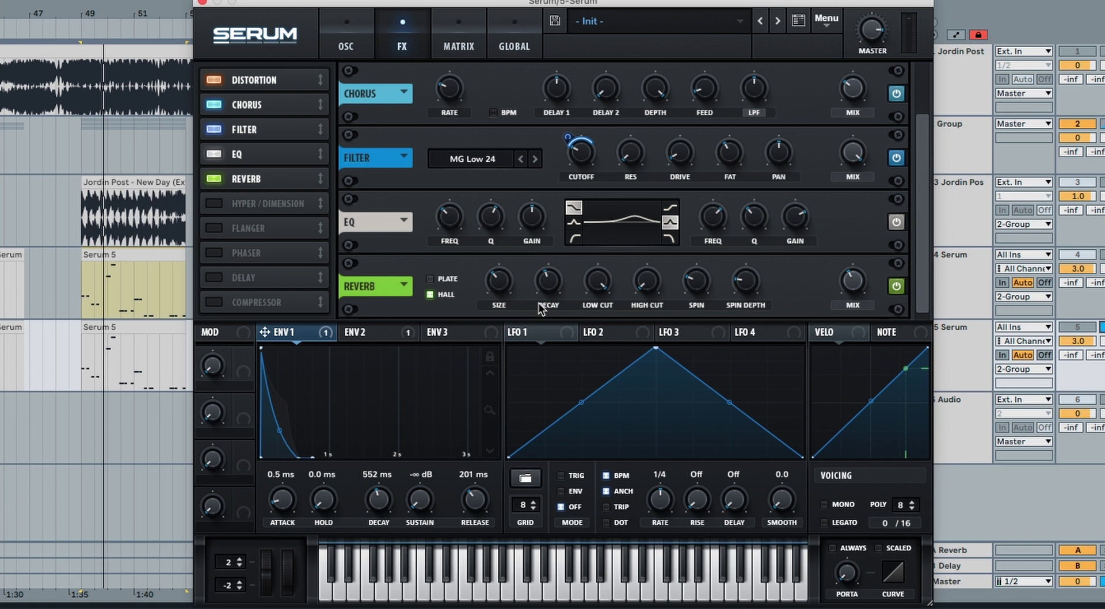
Step: Shape envelope 3 as a very short pluck with 21 ms decay and 0% sustain
click(438, 333)
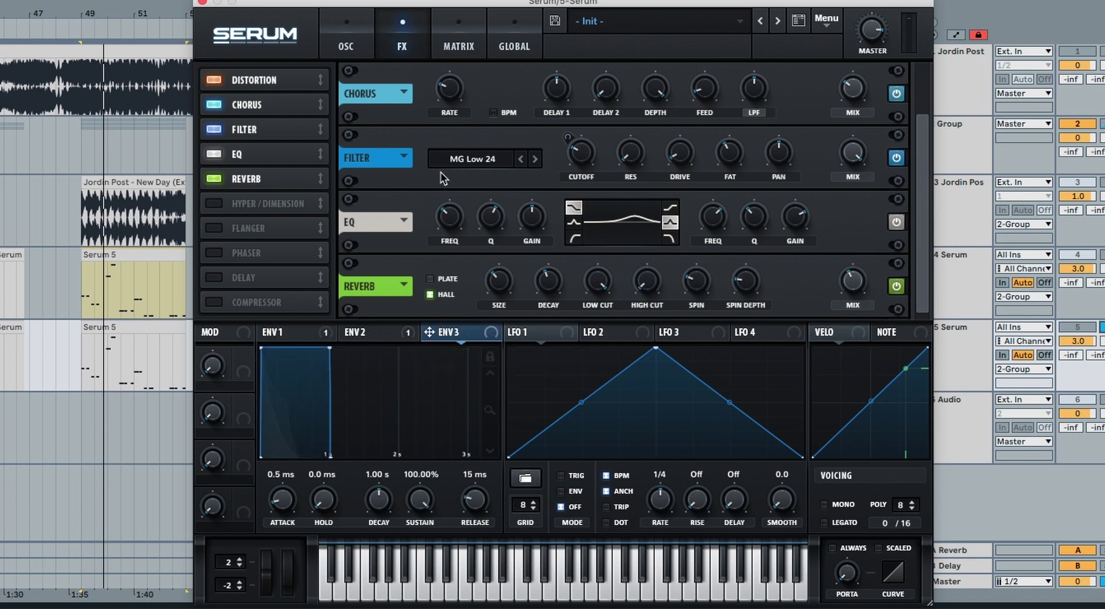
drag(375, 520, 372, 544)
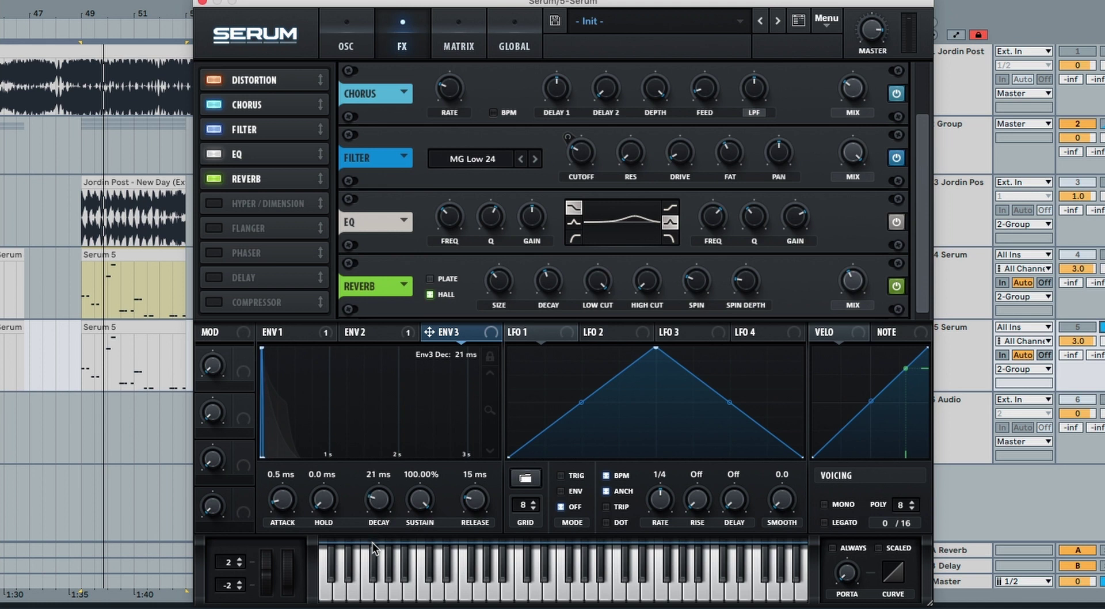
drag(407, 506, 409, 567)
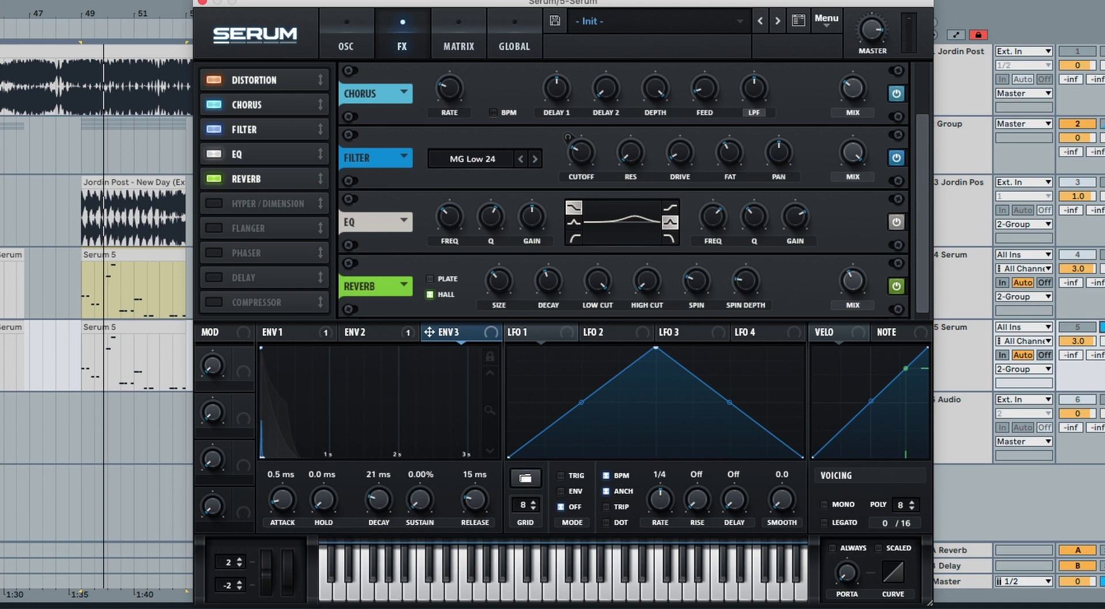
Step: Route Env 3 to the global master tuning in the modulation matrix with a small positive amount
click(459, 46)
click(247, 154)
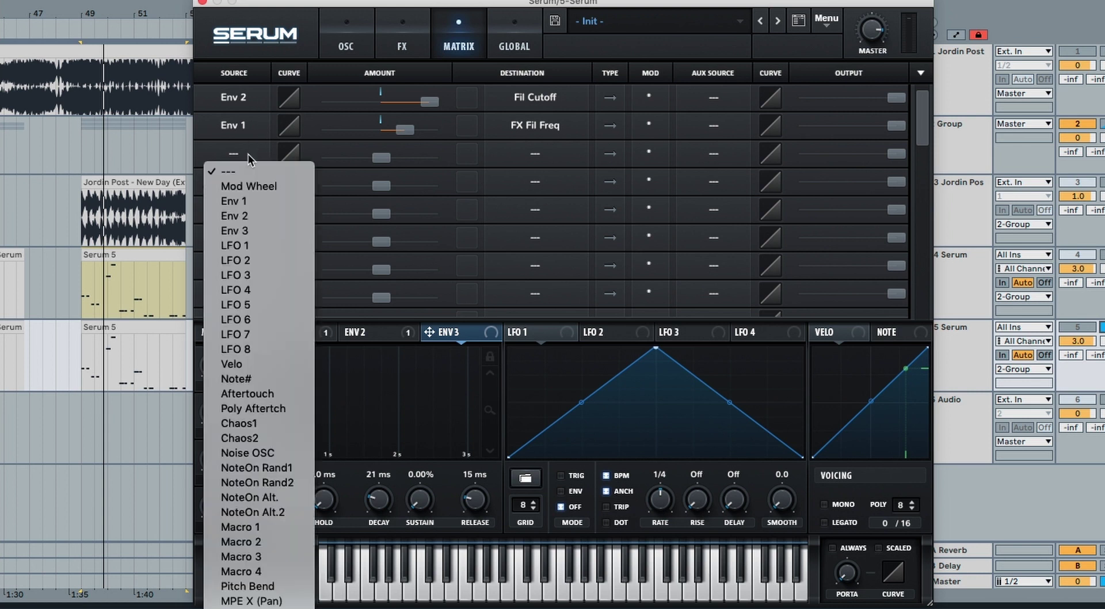
click(248, 230)
click(527, 151)
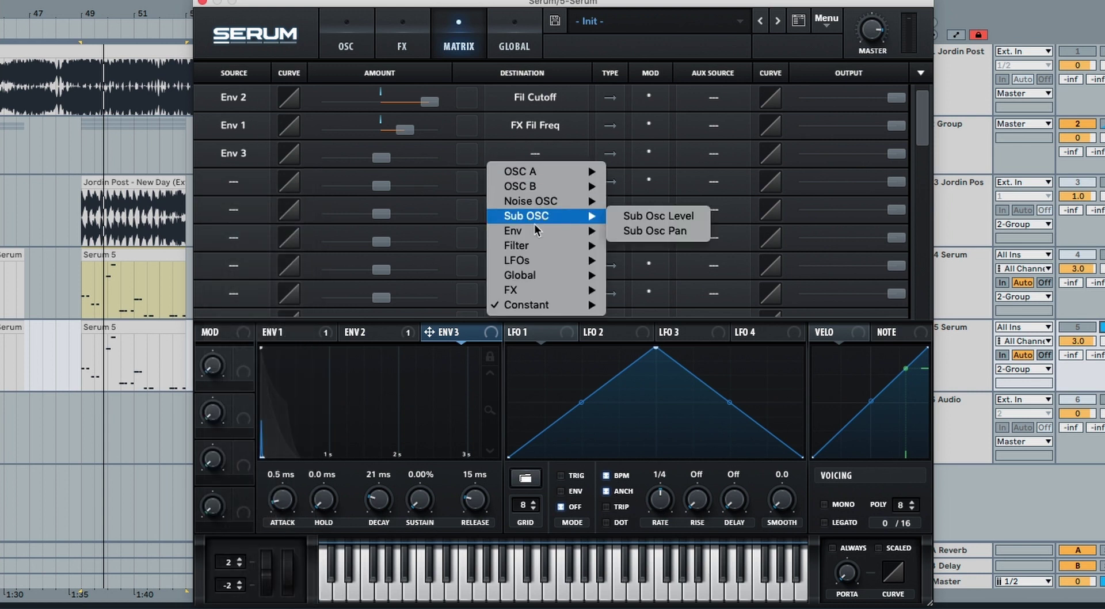
mouse_move(532, 276)
click(651, 275)
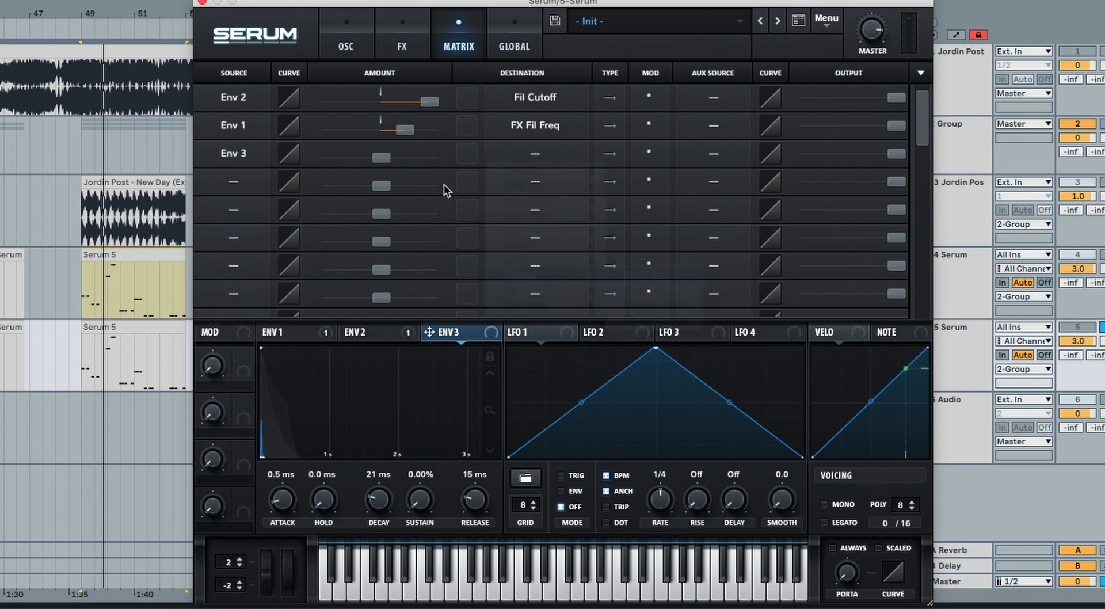
drag(379, 154, 388, 157)
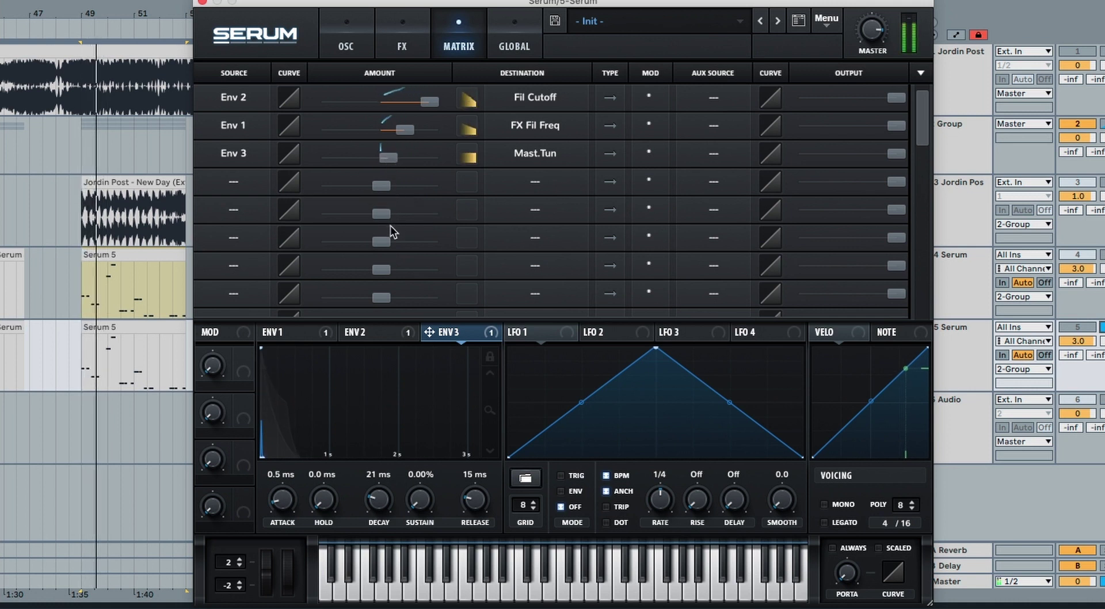
Step: Straighten envelope 1's decay curve and play the lower Serum 5 clip from mid-clip to check the sound
click(358, 40)
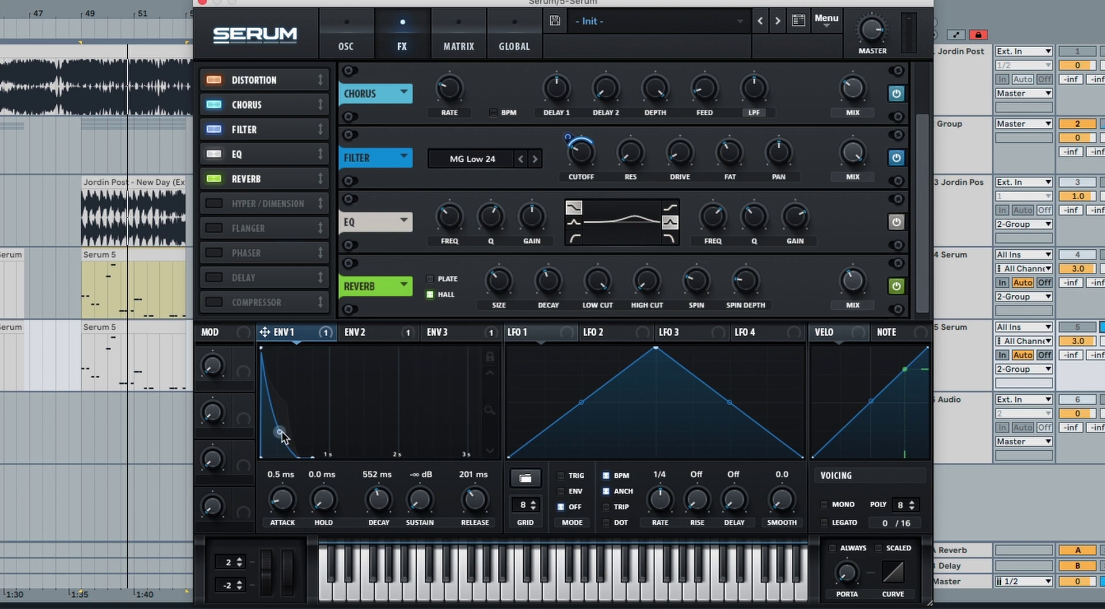
drag(286, 432, 282, 422)
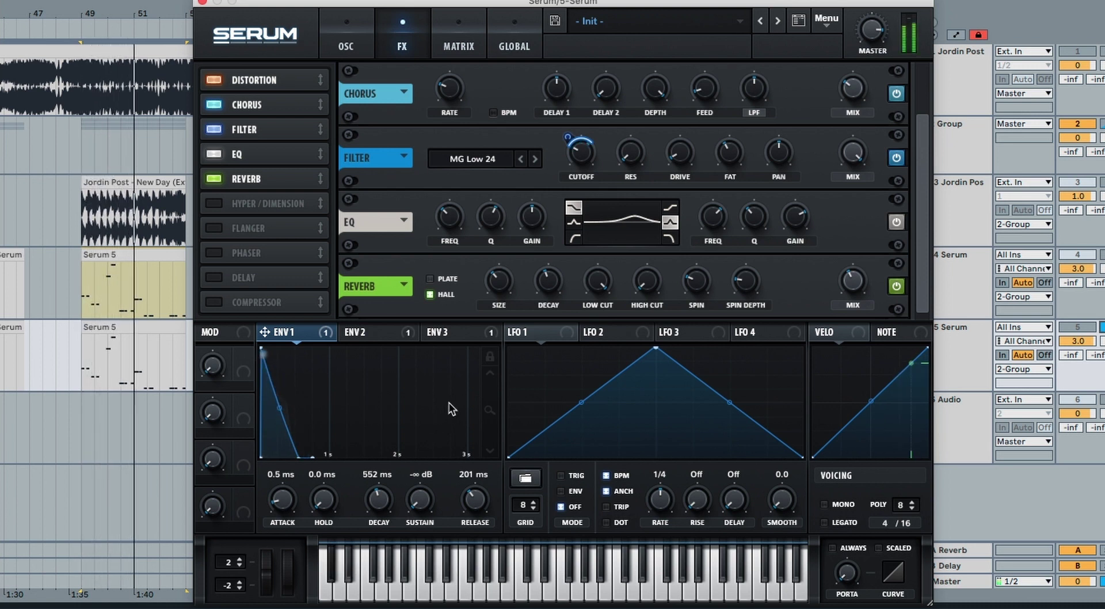
click(122, 363)
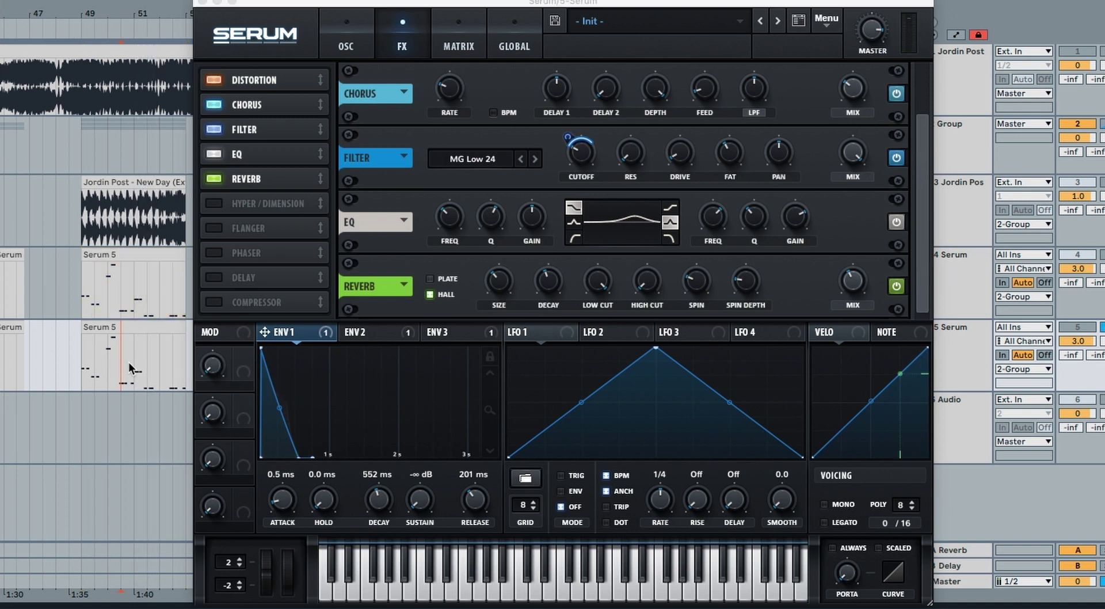
key(space)
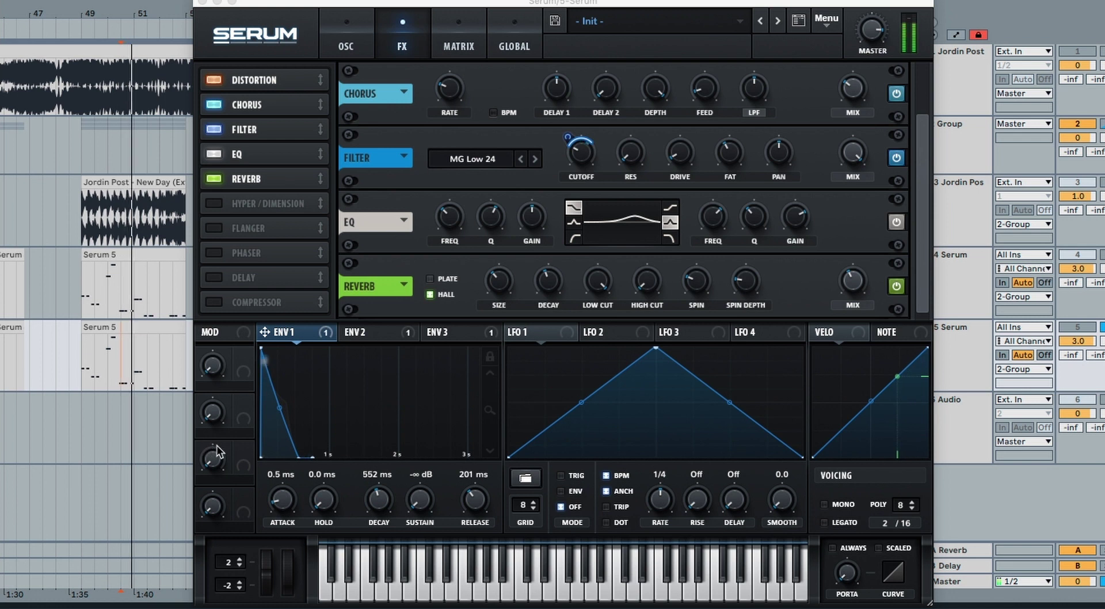
key(space)
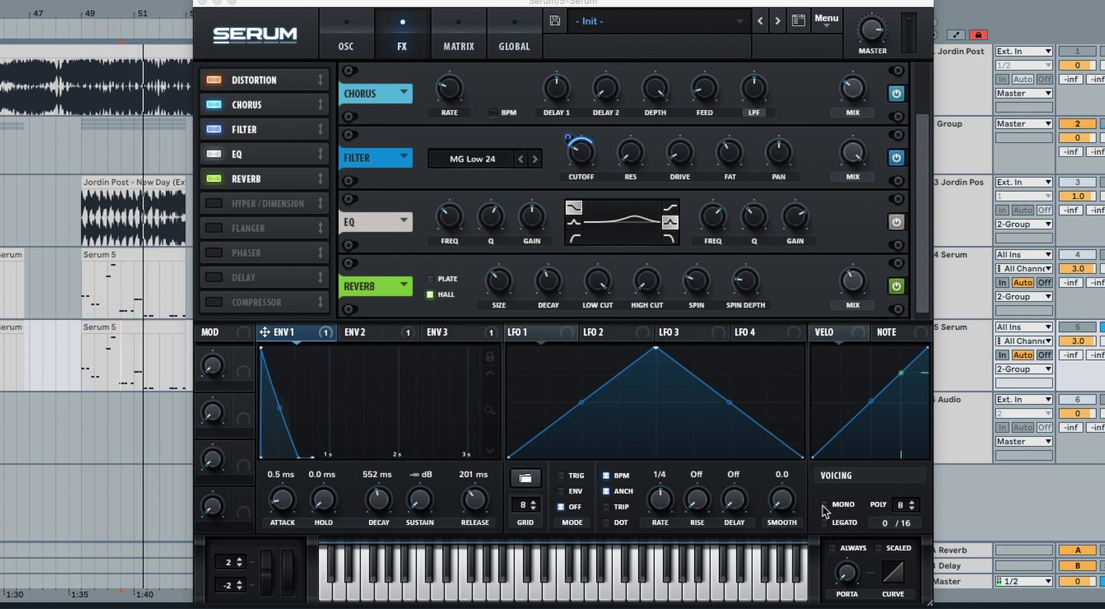
Step: Enable mono voicing and play the passage again to hear the change
click(824, 504)
key(space)
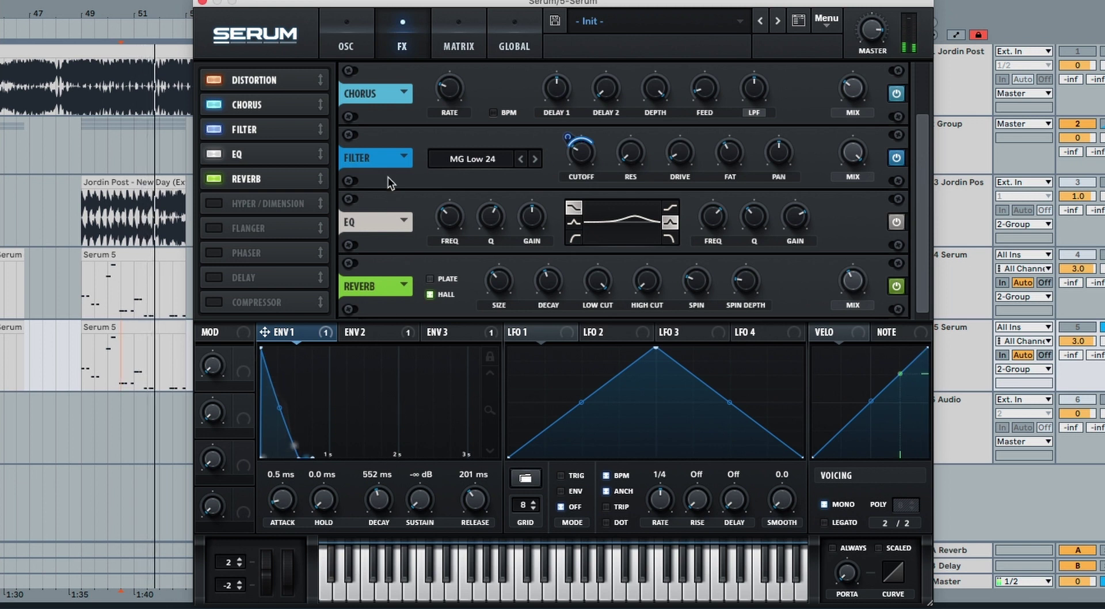
key(space)
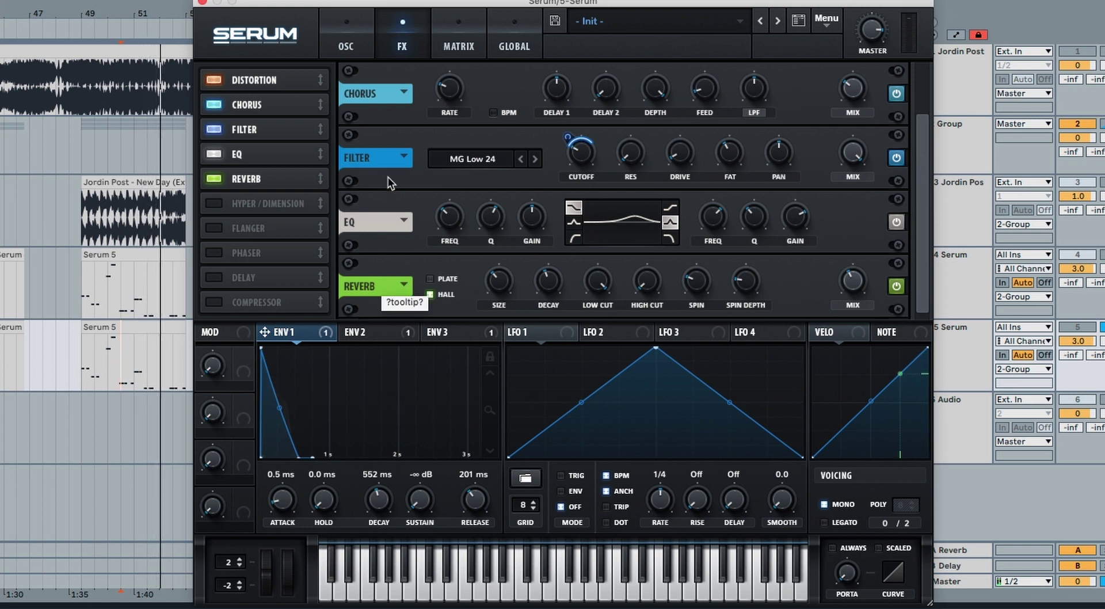
Step: Play the lower Serum 5 clip from its start and view the synth's oscillator settings
click(129, 332)
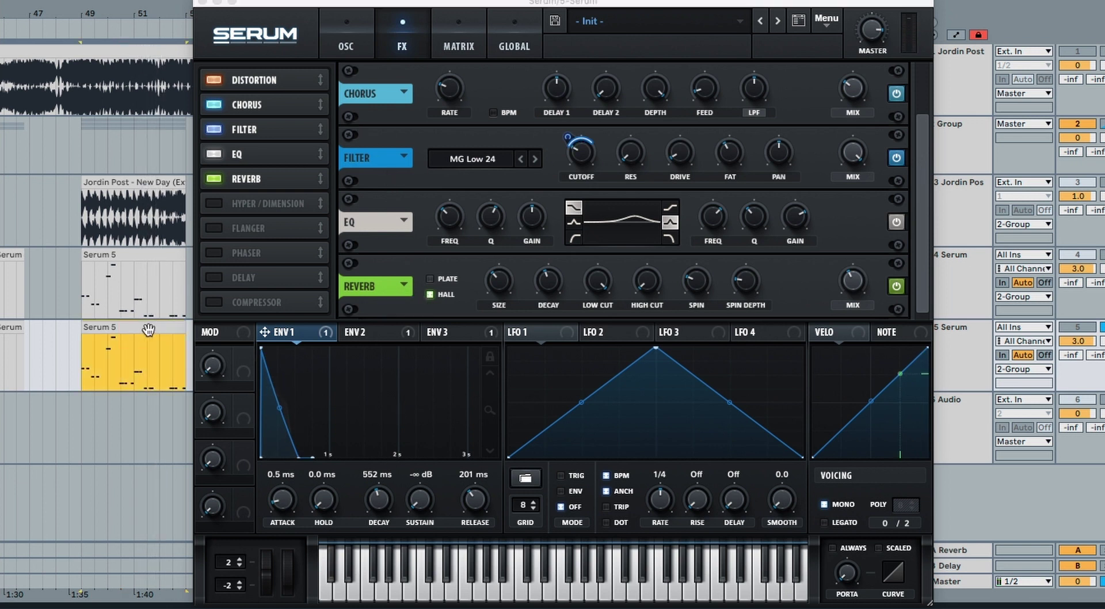
key(space)
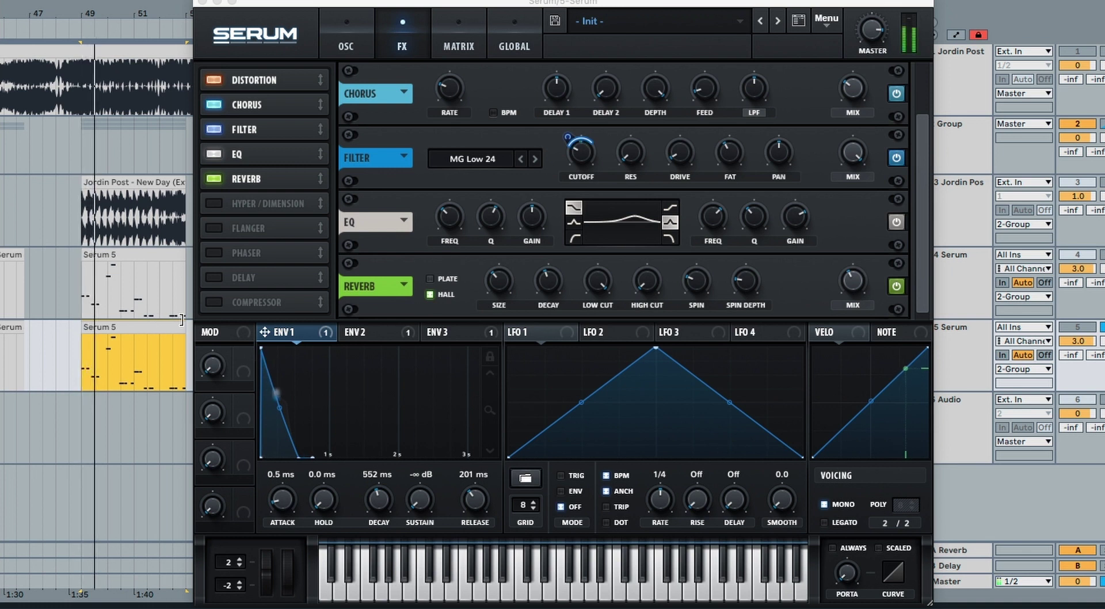
click(336, 40)
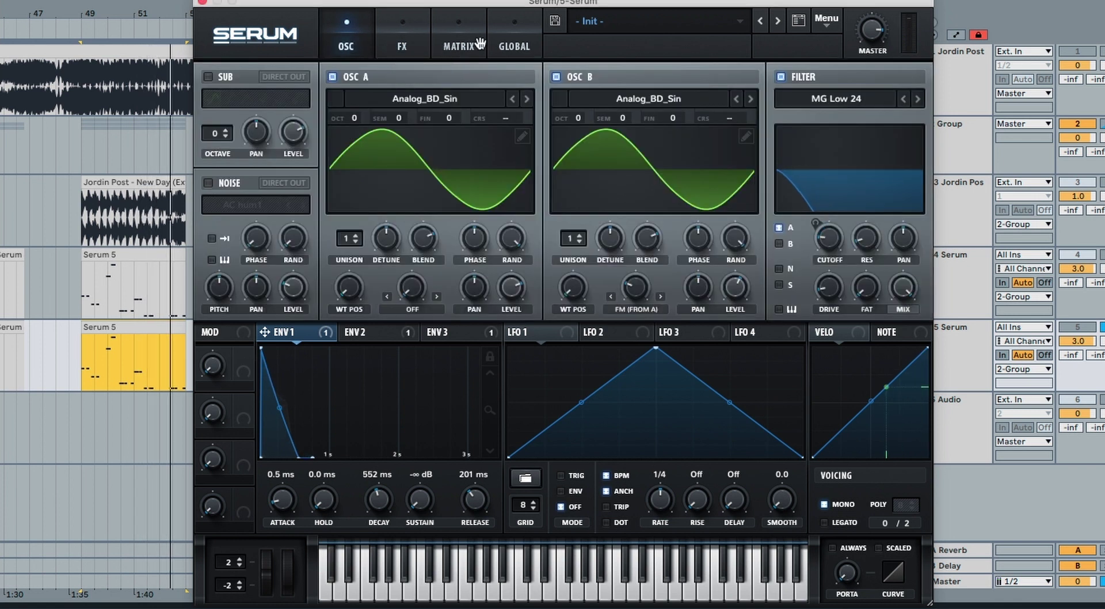